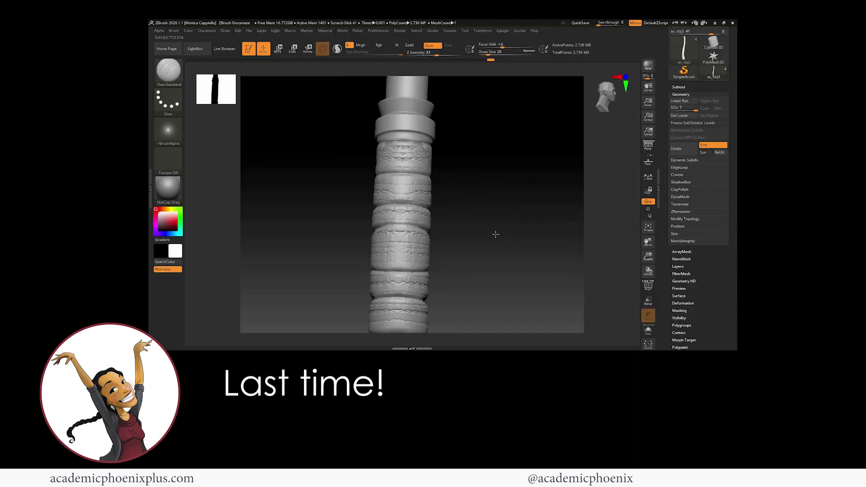
alt+drag(495, 234, 469, 191)
alt+drag(450, 263, 432, 134)
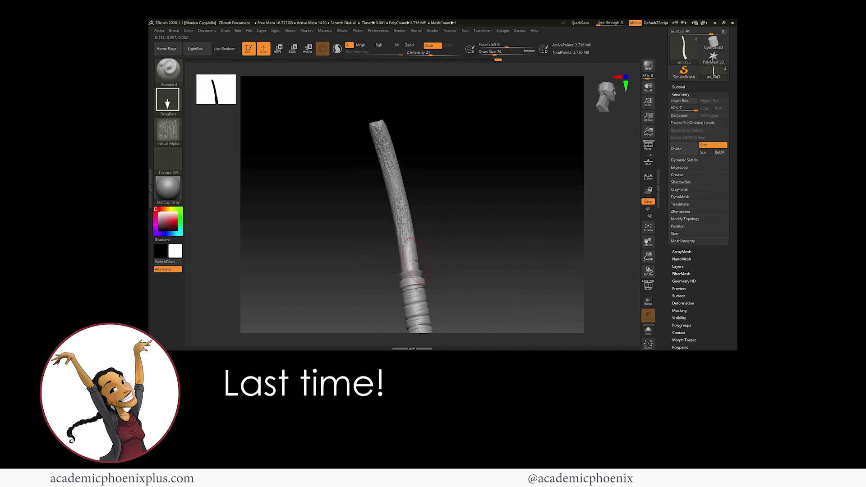
drag(433, 217, 474, 223)
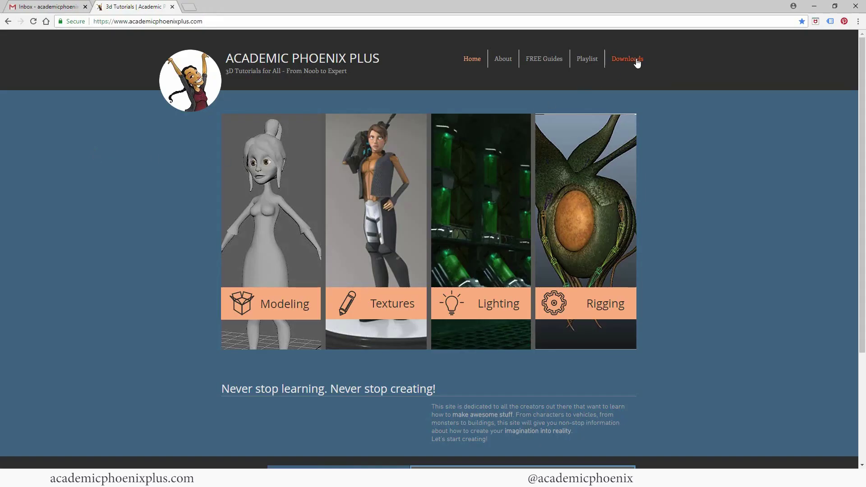
Open the website's Downloads page, look through the available 3D models and dismiss the newsletter pop-up.
click(637, 63)
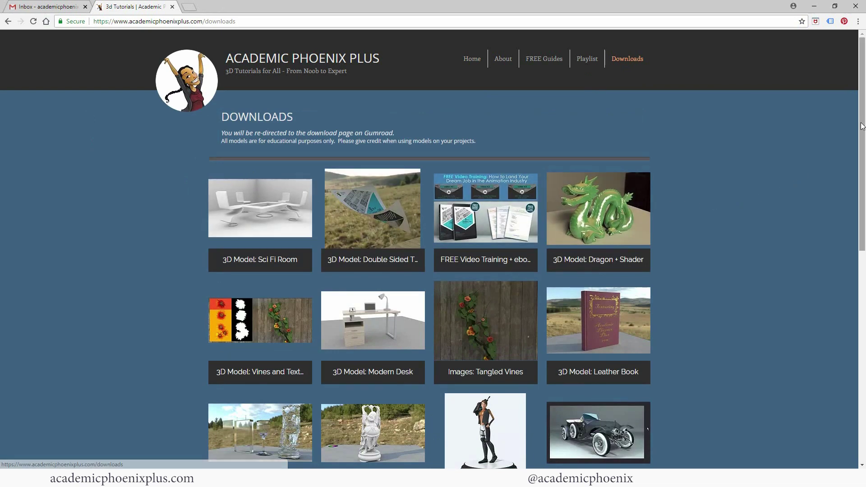
drag(862, 128, 858, 289)
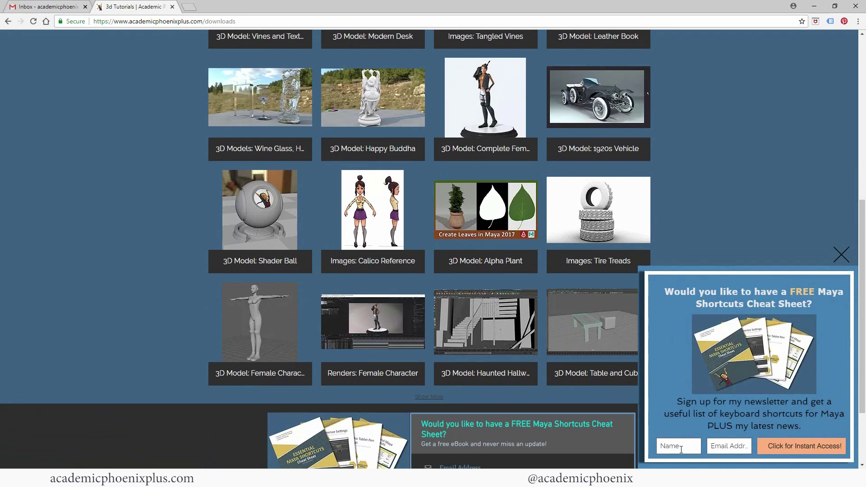
click(842, 255)
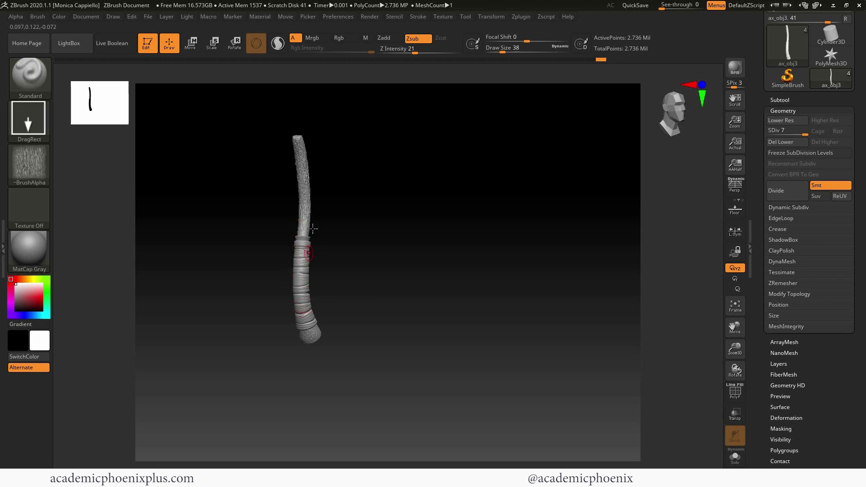
Make the hidden subtools ax_obj, ax_obj1 and ax_obj2 visible alongside the handle and frame the axe head.
click(785, 111)
click(787, 100)
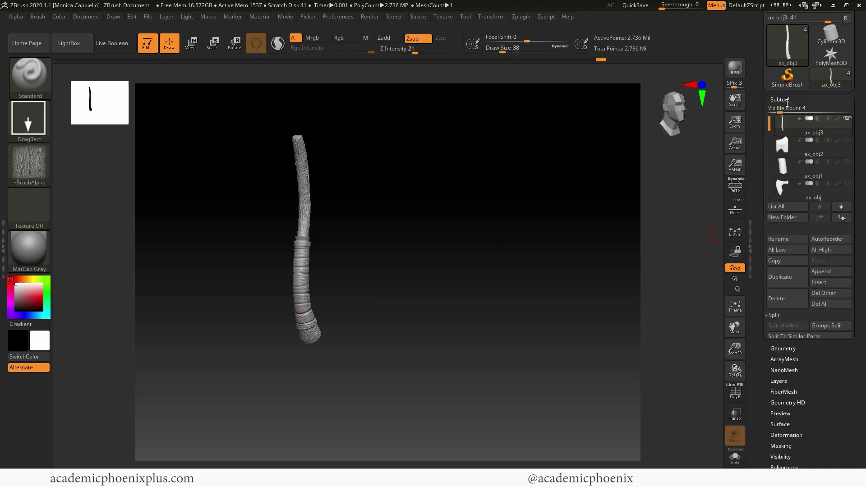
mouse_move(846, 147)
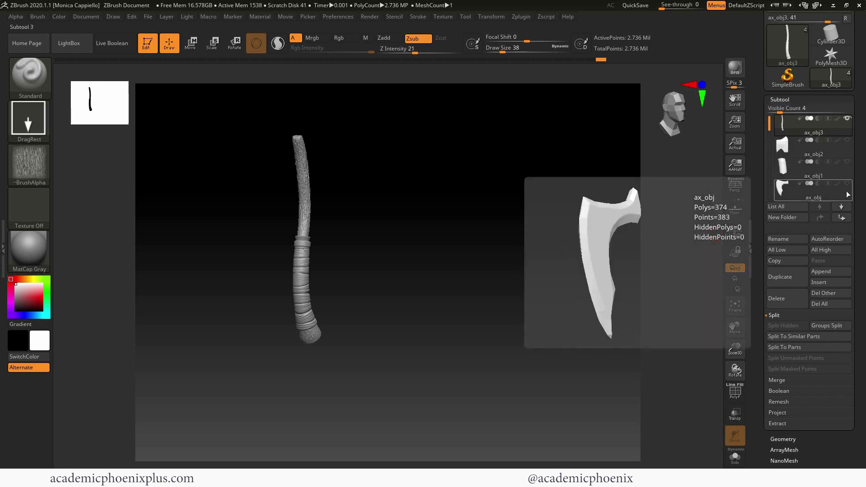
click(847, 183)
click(847, 161)
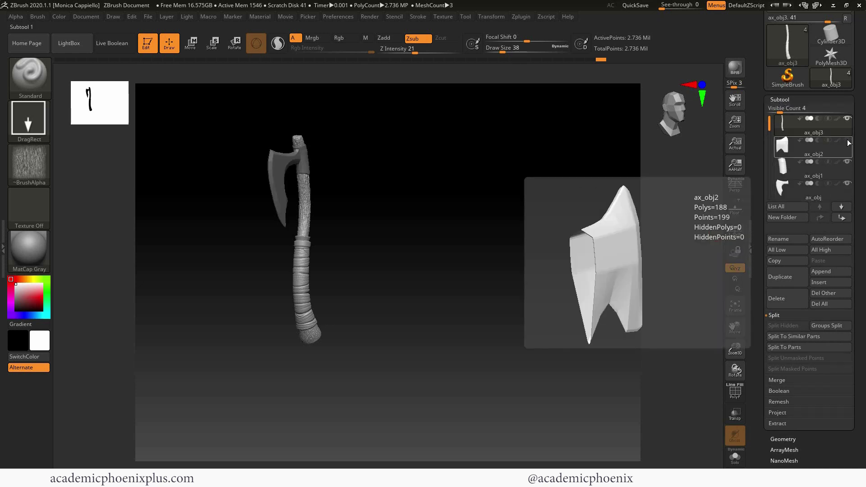
click(847, 140)
drag(484, 198, 523, 270)
key(f)
alt+drag(522, 160, 553, 234)
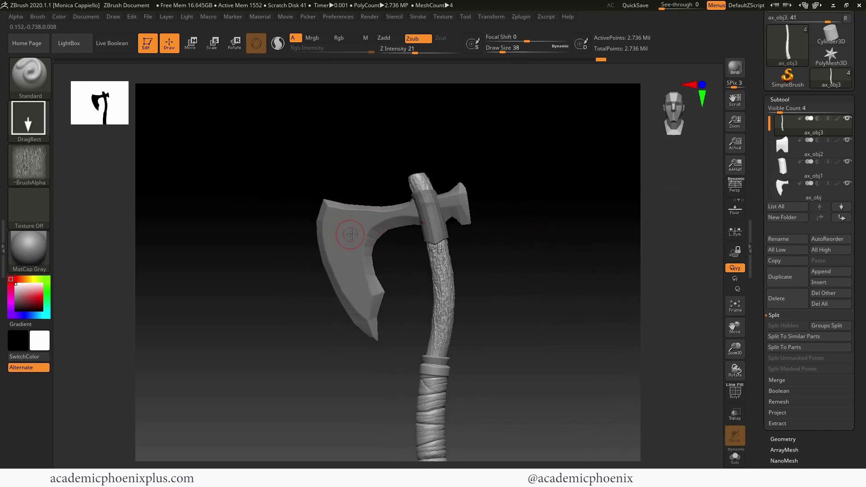
Select the axe blade subtool and divide its geometry up to subdivision level 3.
alt+click(343, 236)
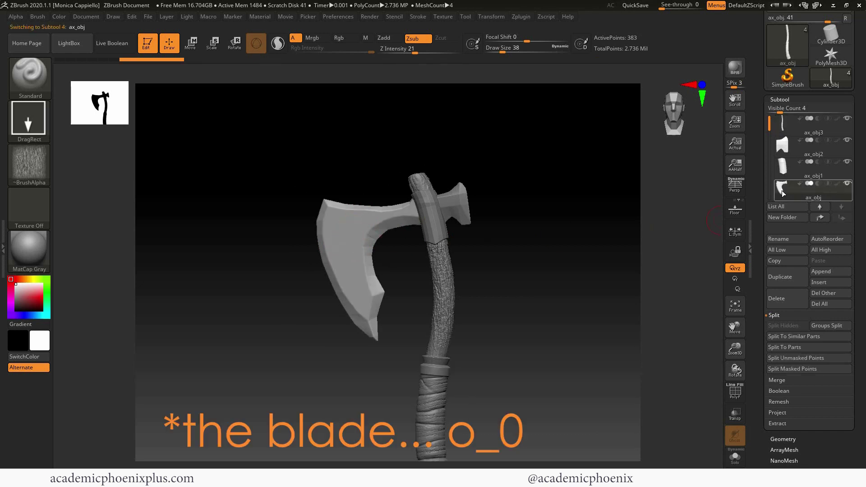
alt+drag(493, 247, 528, 266)
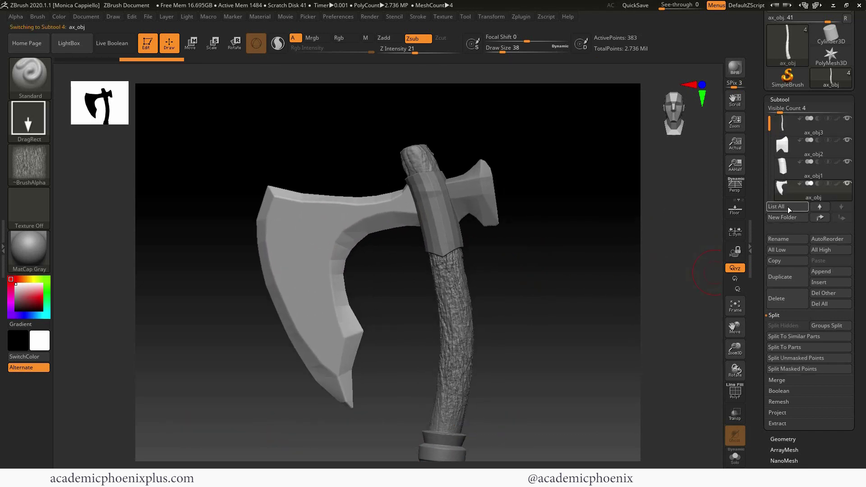
click(780, 99)
click(783, 110)
click(785, 194)
click(784, 193)
Save the tool as ax_v1_HandleDone in the Ax project's assets folder.
click(769, 94)
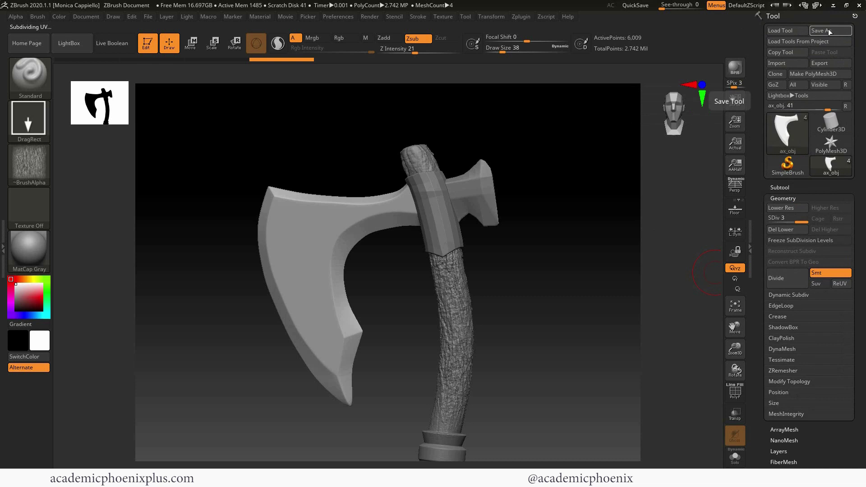
click(828, 31)
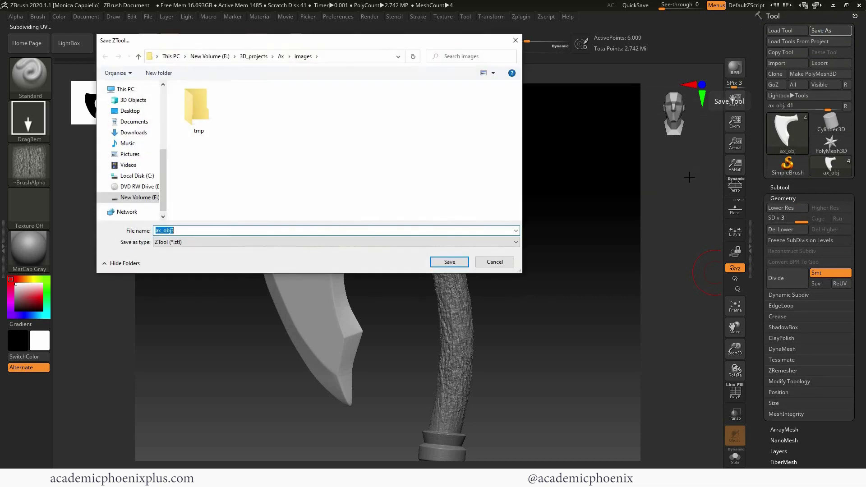
click(279, 57)
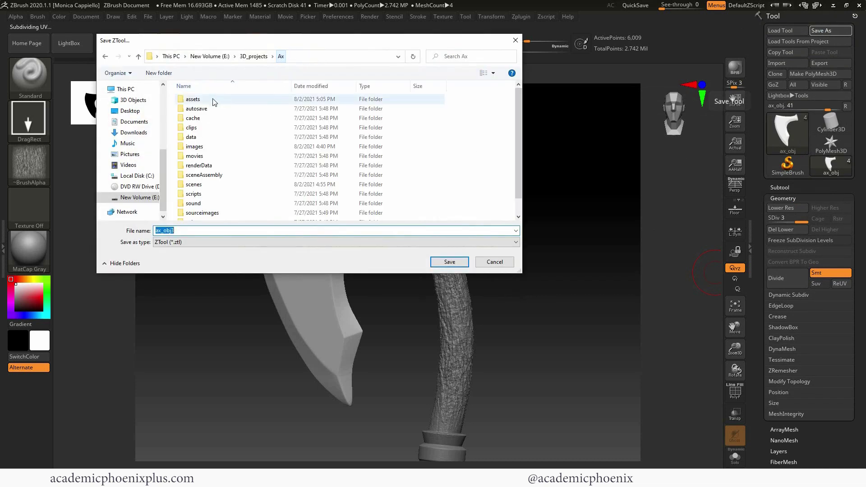
double_click(209, 100)
double_click(171, 232)
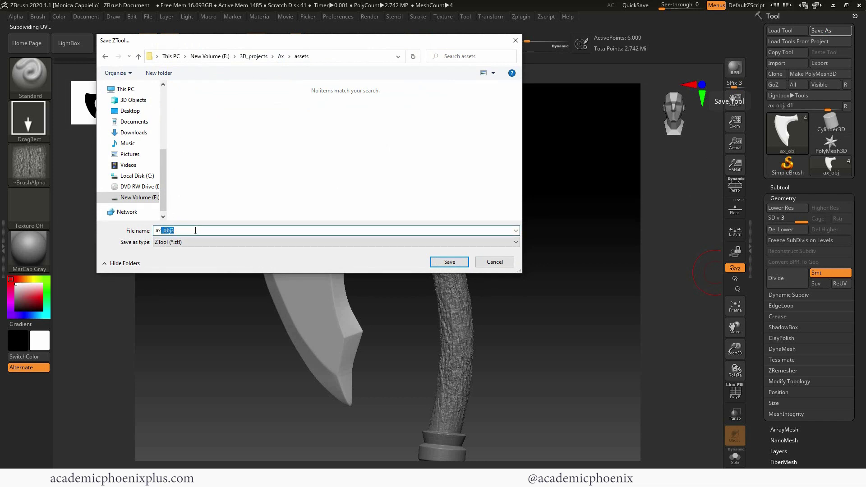
text(_v1_HandleDone)
key(Return)
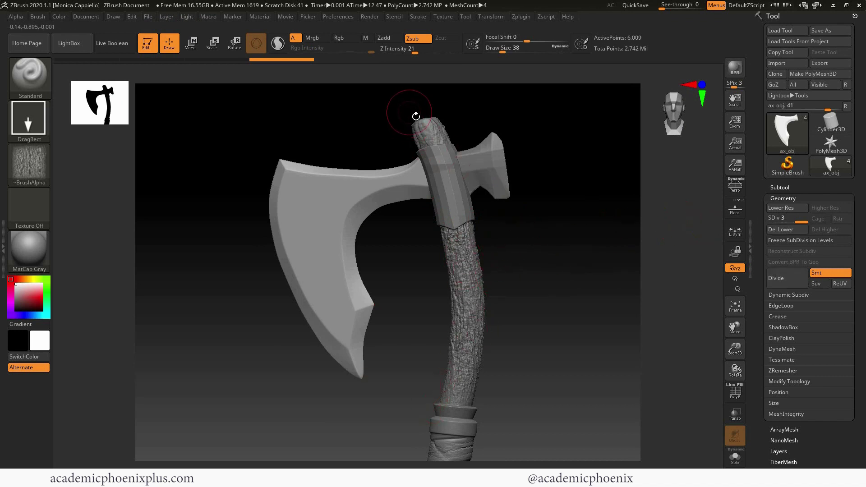
Hide the handle subtool so that only the axe head pieces are displayed, keeping the blade selected.
click(779, 188)
click(848, 207)
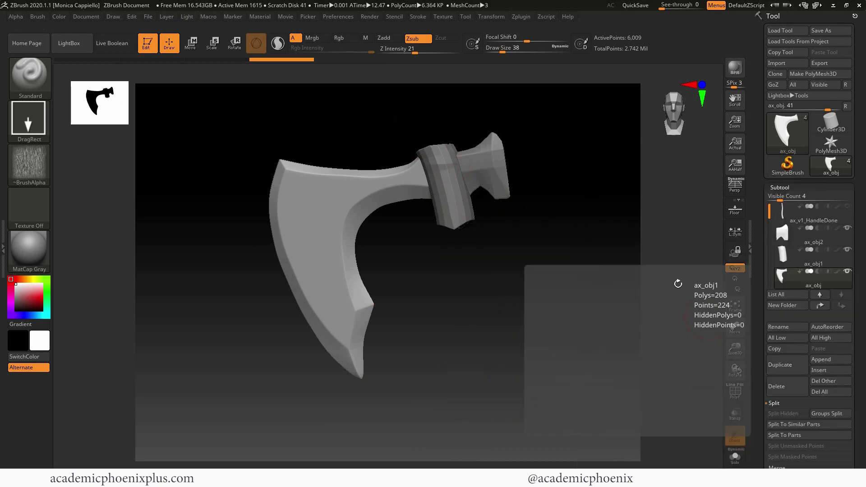
click(827, 279)
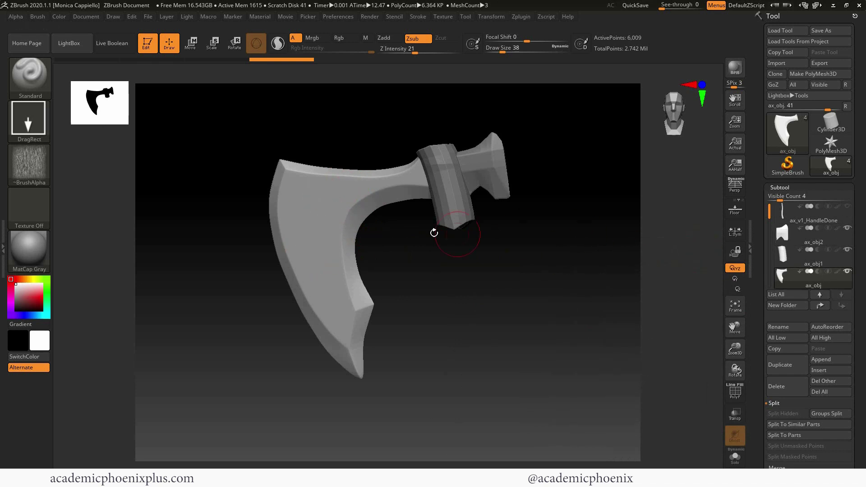
drag(427, 295, 390, 315)
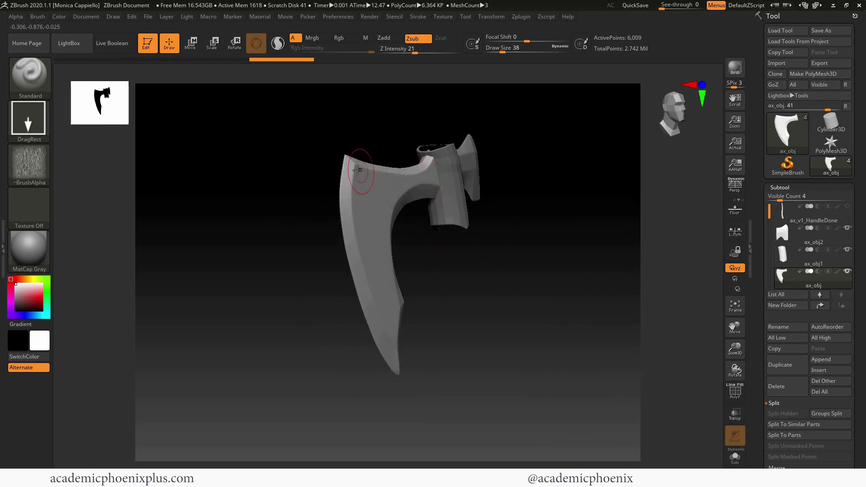
alt+drag(475, 286, 469, 342)
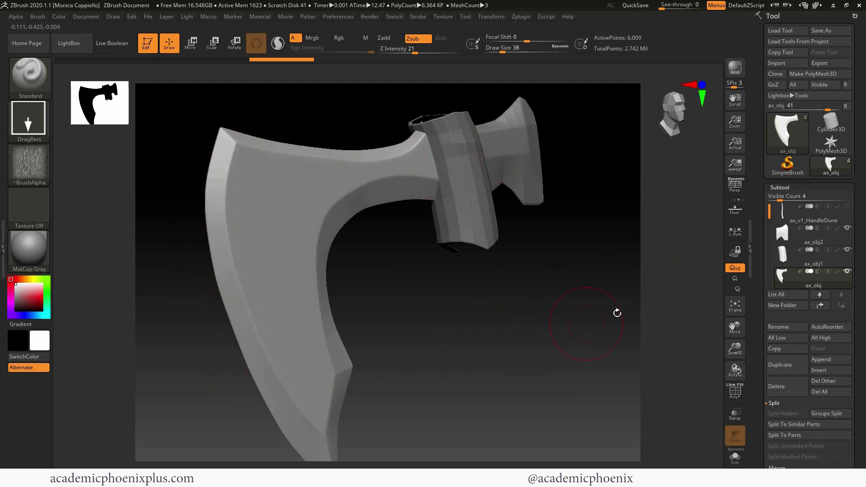
drag(684, 309, 667, 305)
alt+drag(491, 324, 518, 311)
mouse_move(498, 363)
mouse_down()
mouse_move(536, 312)
mouse_move(586, 311)
mouse_up()
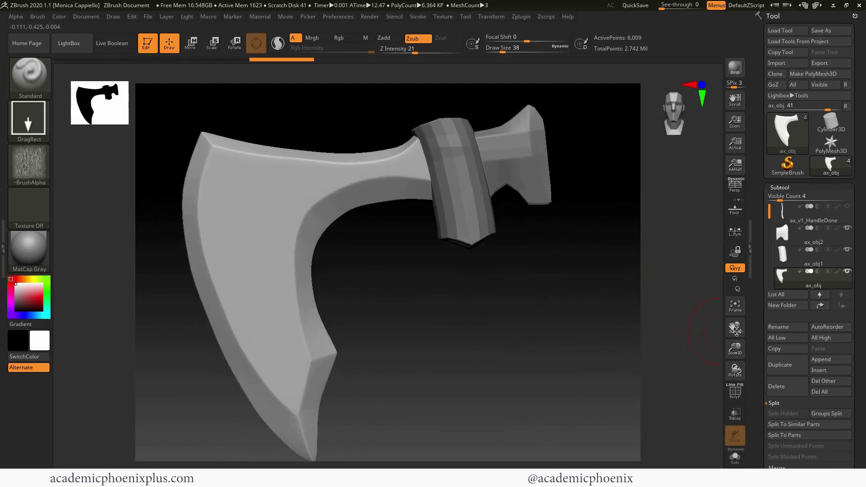
Show the blade's polyframe and compare its mesh at subdivision levels 1 and 3.
click(735, 395)
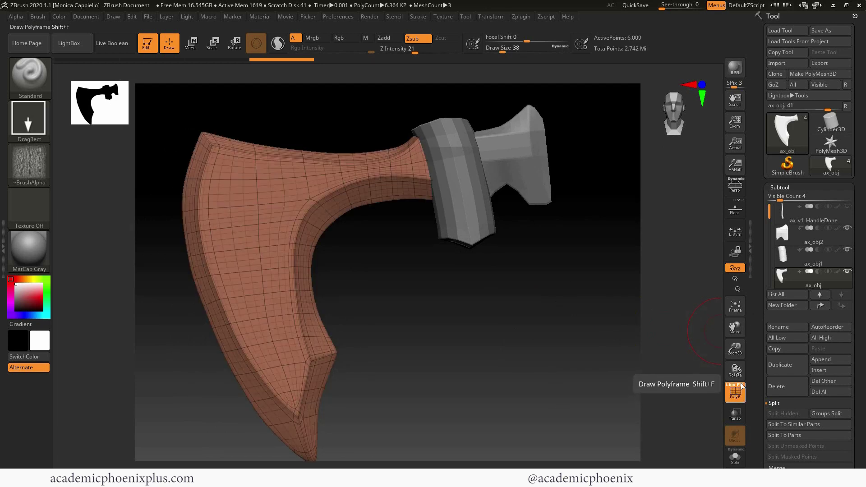
click(780, 187)
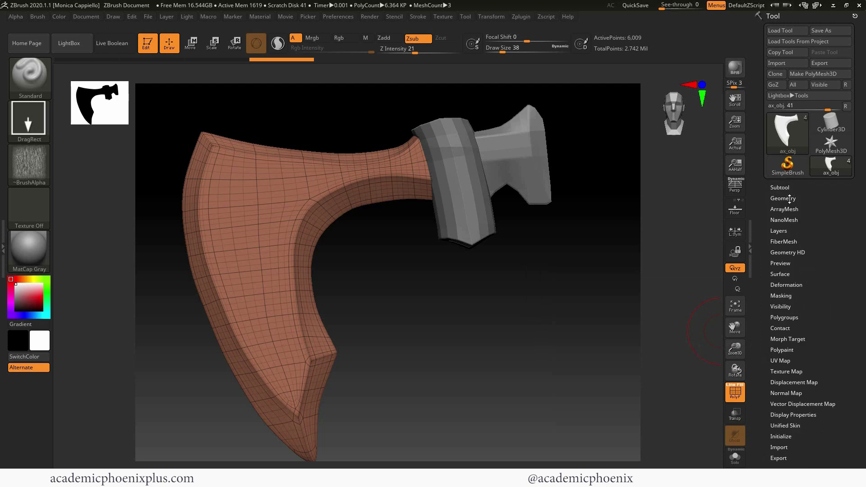
click(783, 199)
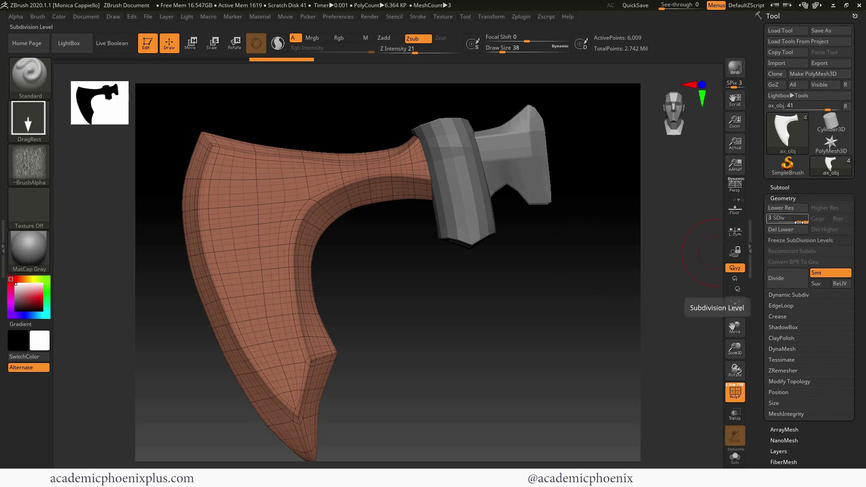
drag(773, 221, 771, 222)
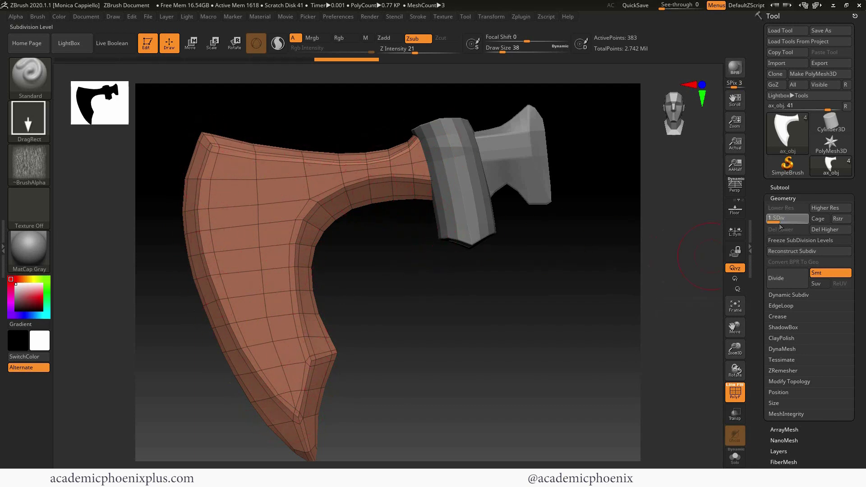
drag(786, 222, 801, 222)
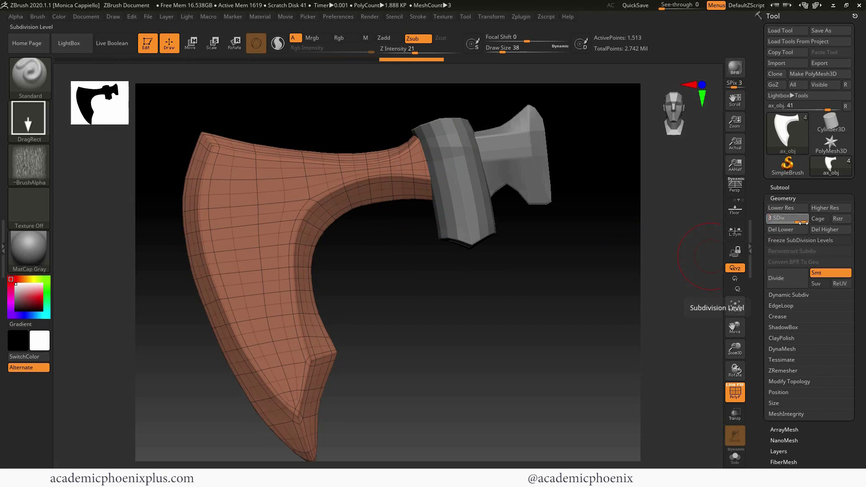
Divide the blade two more times to subdivision level 5 and turn off the polyframe display.
mouse_move(434, 294)
mouse_down()
mouse_move(533, 286)
mouse_move(446, 286)
mouse_up()
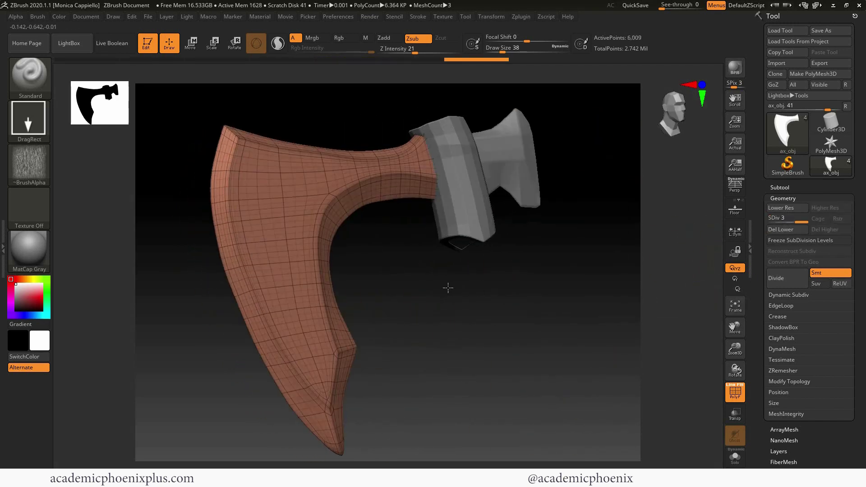
click(782, 289)
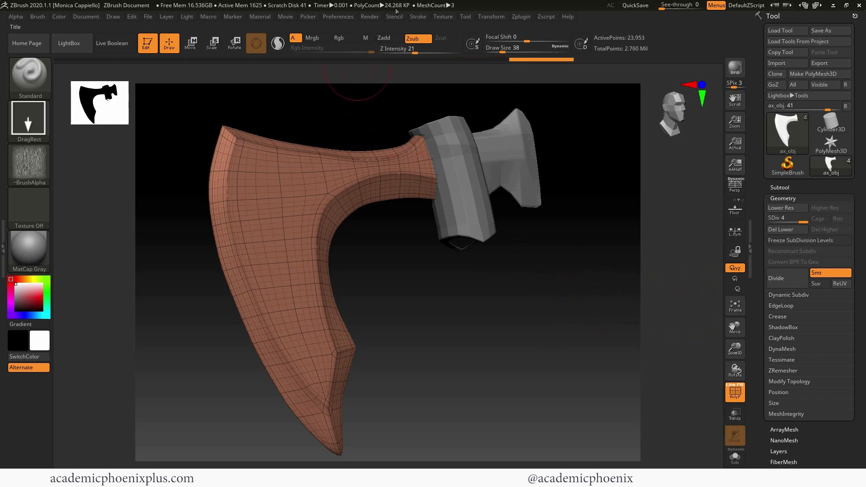
click(790, 278)
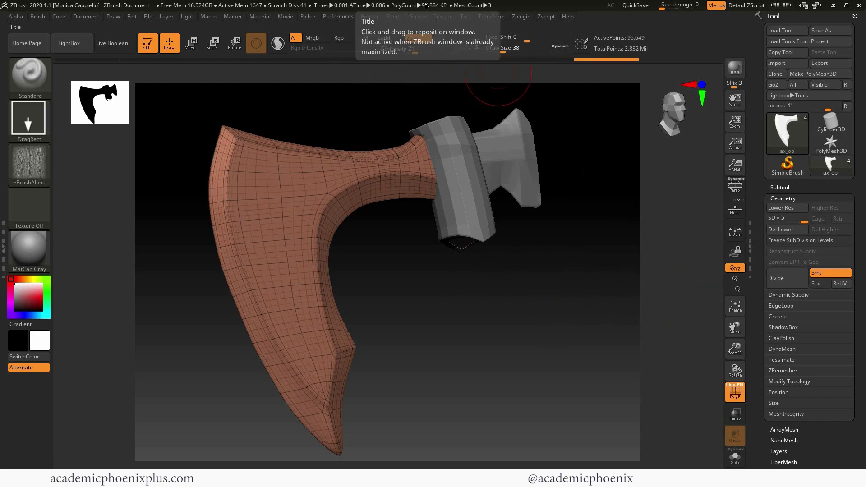
drag(508, 317, 495, 316)
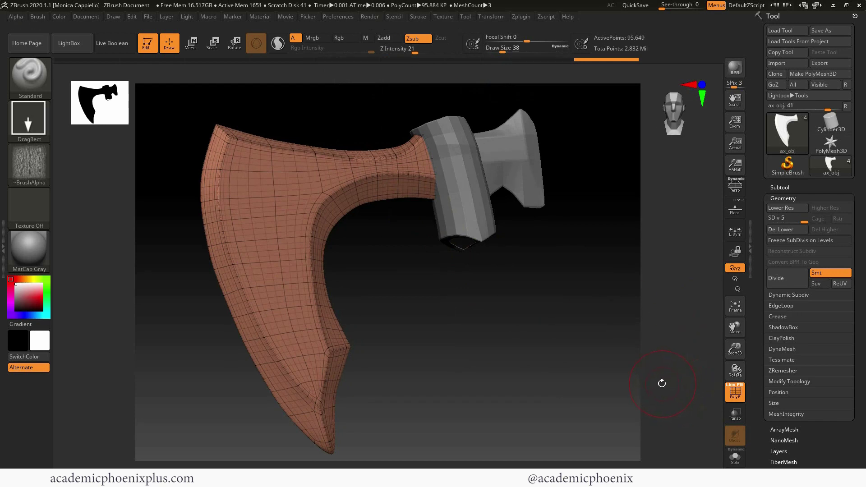
click(735, 392)
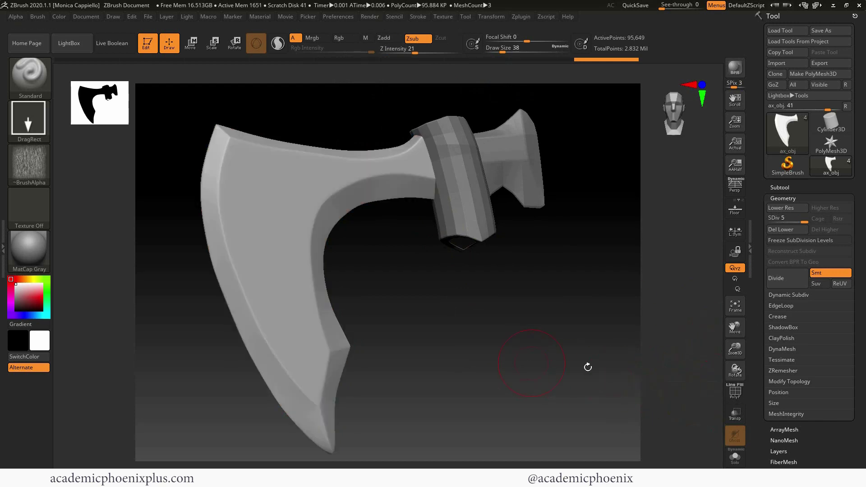
drag(535, 351, 383, 310)
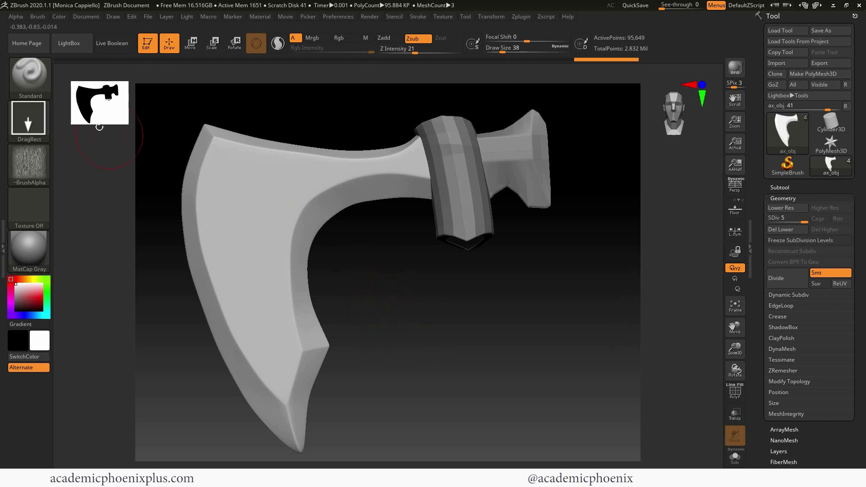
Switch the sculpting brush to TrimDynamic for working on the blade.
click(36, 83)
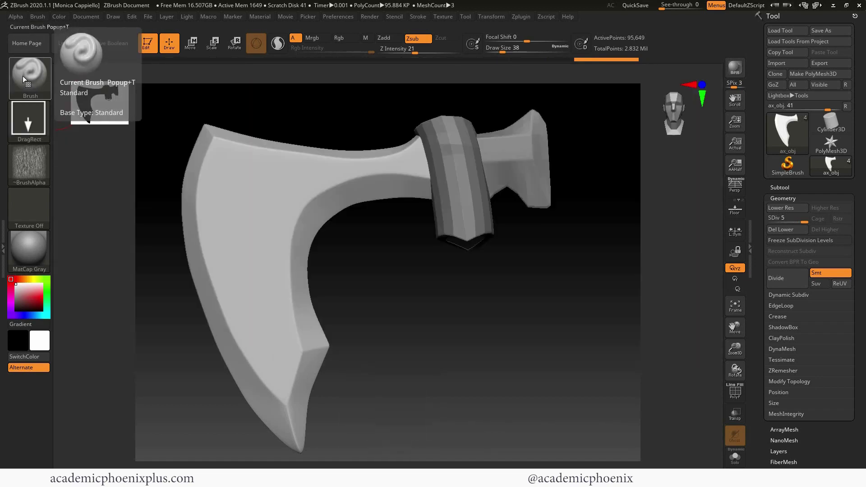
click(29, 76)
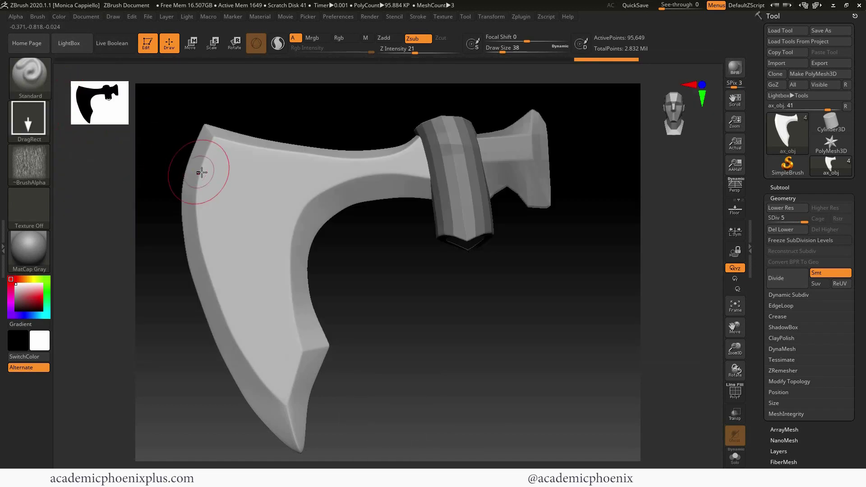
click(648, 298)
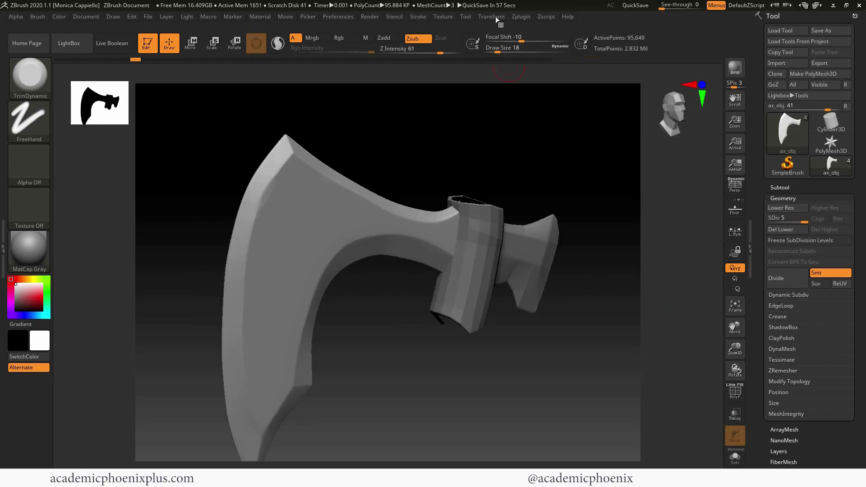
Check that symmetry is active on the Z axis and trim the bevel ridge along the blade's upper cutting edge.
click(499, 18)
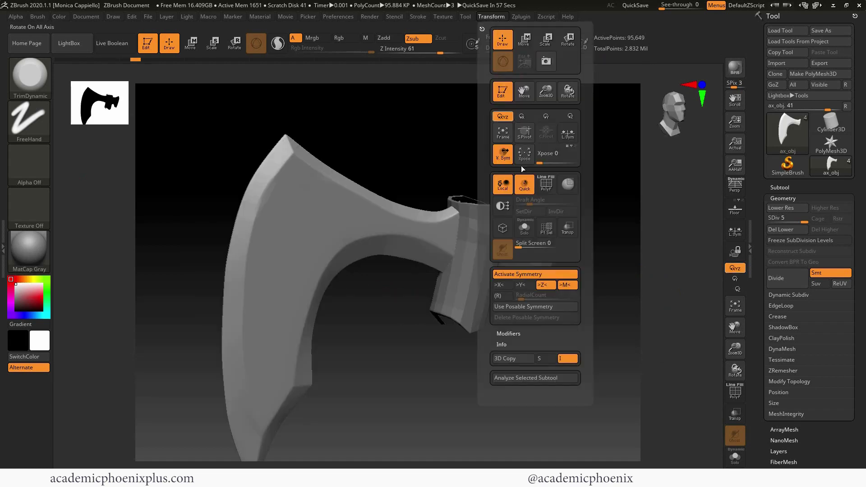
drag(408, 288, 386, 280)
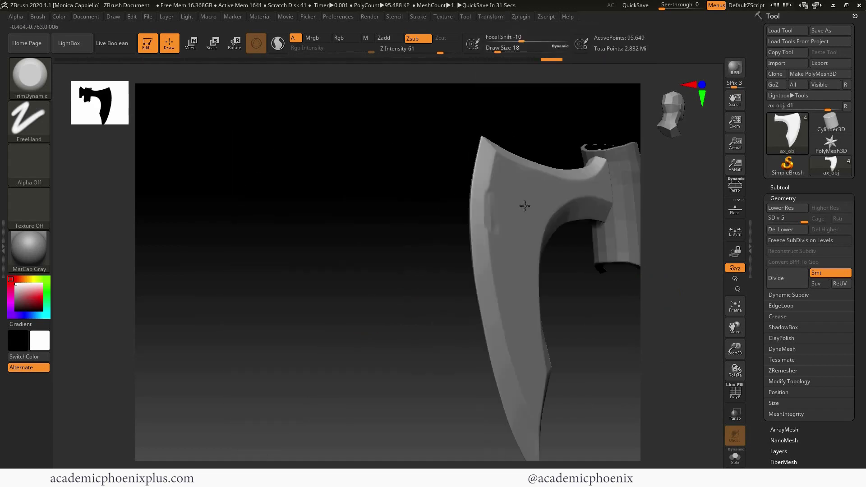
right_drag(470, 203, 526, 205)
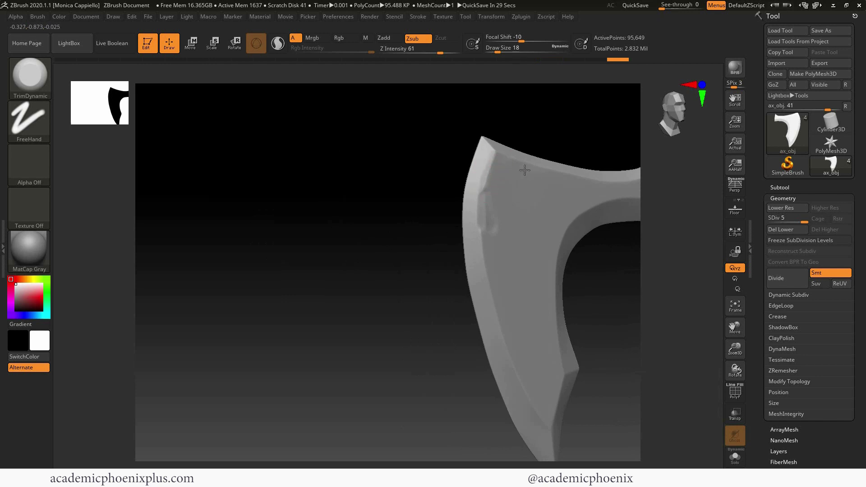
click(483, 280)
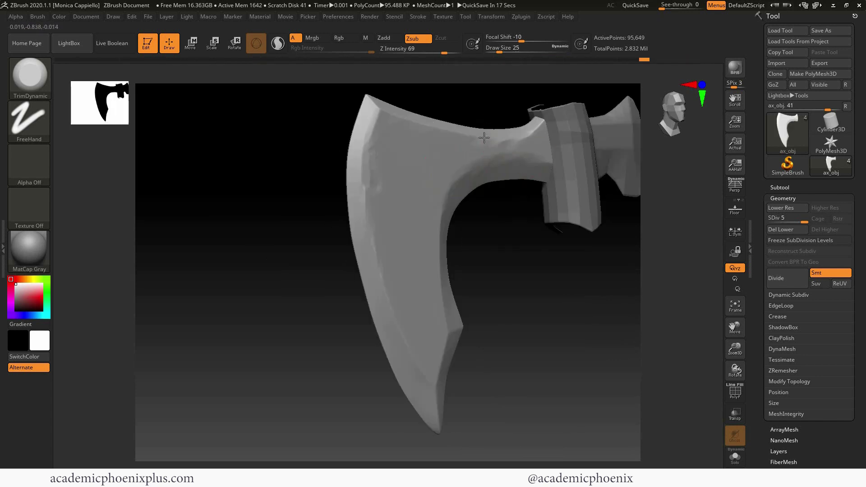
Trim the blade's top edge and upper corner with draw size 25 and Z intensity 69.
drag(451, 142, 464, 144)
drag(417, 126, 436, 131)
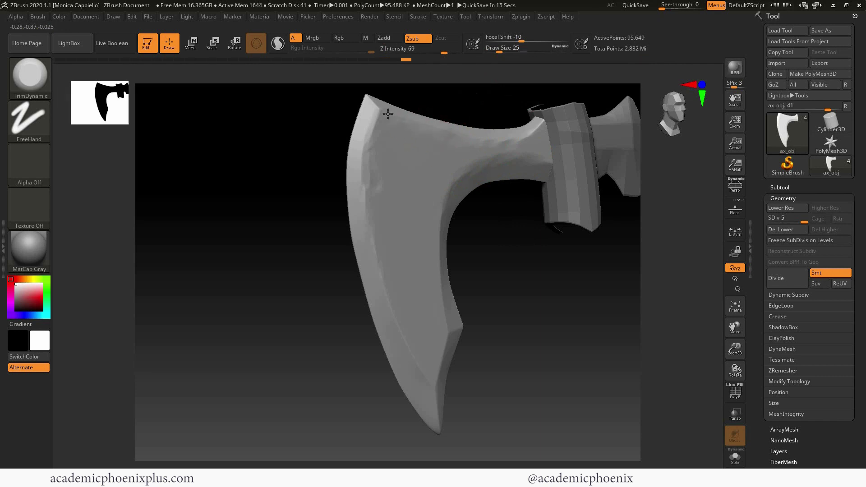
drag(388, 109, 376, 118)
drag(377, 119, 386, 135)
Trim the bevel along the lower half of the cutting edge, down to the tip and the inner point.
drag(371, 252, 386, 310)
drag(505, 289, 530, 260)
mouse_move(395, 315)
mouse_down()
mouse_move(402, 350)
mouse_move(426, 377)
mouse_up()
mouse_move(518, 278)
mouse_down()
mouse_move(471, 264)
mouse_move(423, 307)
mouse_move(435, 331)
mouse_move(419, 400)
mouse_move(428, 418)
mouse_up()
drag(501, 343, 485, 361)
drag(452, 328, 446, 326)
Trim the upper bevel, the neck and the flat face of the blade to break up the smooth surfaces.
drag(395, 155, 378, 134)
drag(509, 252, 608, 238)
drag(401, 191, 390, 226)
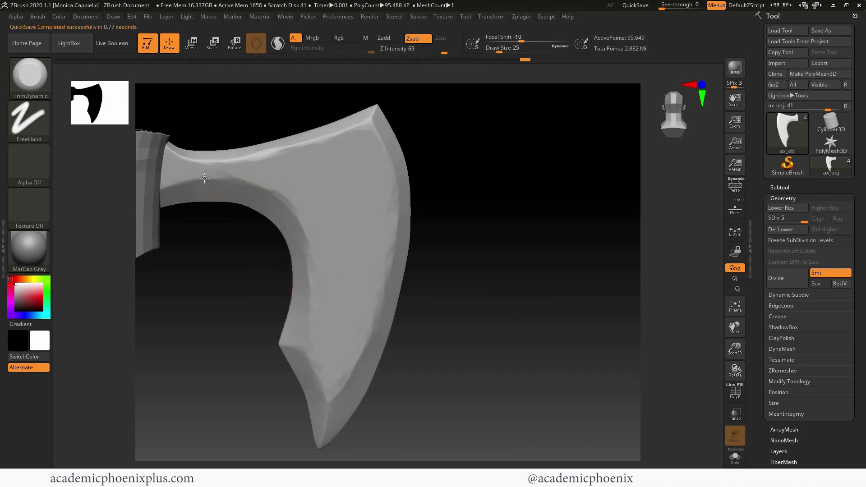
mouse_move(164, 187)
mouse_down()
mouse_move(181, 158)
mouse_move(249, 162)
mouse_up()
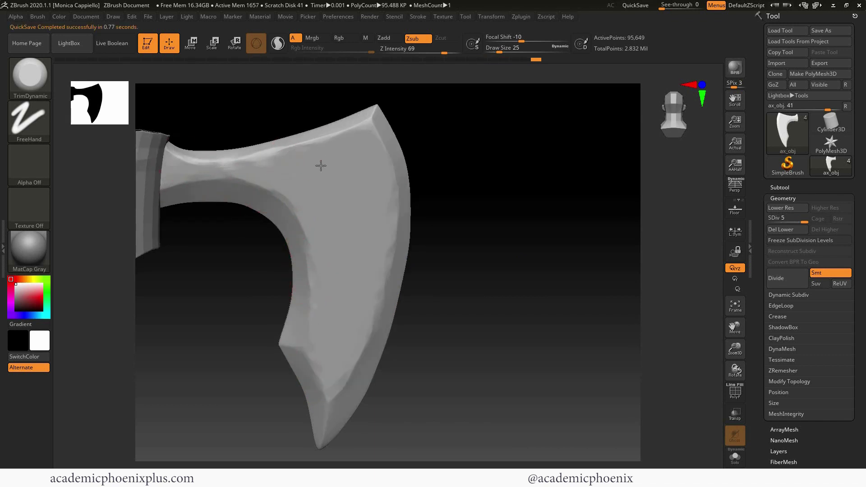
drag(324, 161, 327, 194)
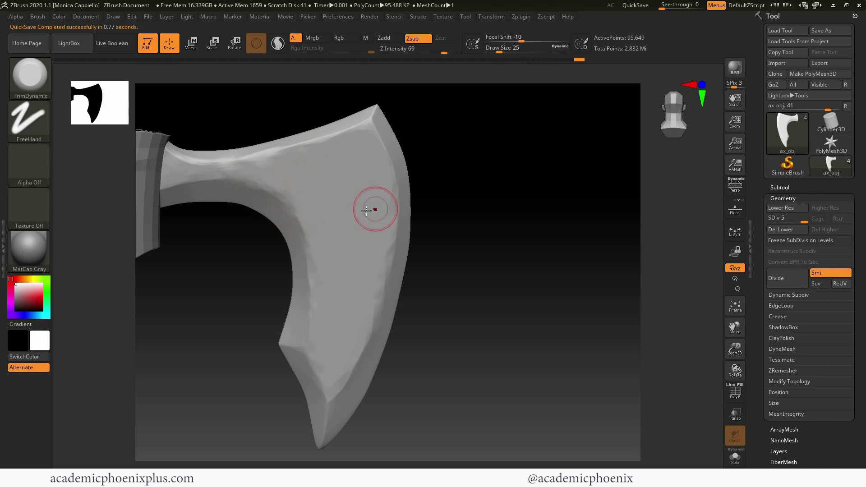
mouse_move(487, 230)
mouse_down()
mouse_move(506, 235)
mouse_move(476, 223)
mouse_up()
drag(367, 214, 352, 198)
Trim the blade's lower tip, inner curve, upper corner and cutting-edge bevel into uneven facets.
mouse_move(469, 184)
mouse_down()
mouse_move(450, 166)
mouse_move(425, 171)
mouse_up()
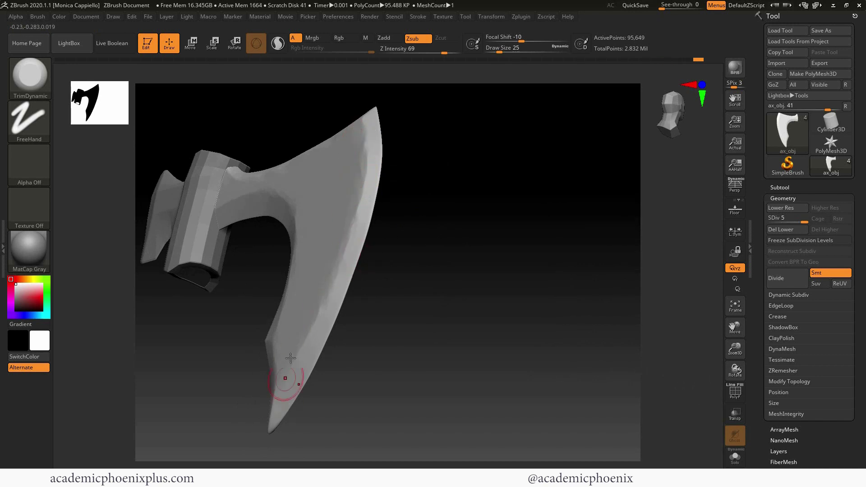
drag(418, 313, 438, 300)
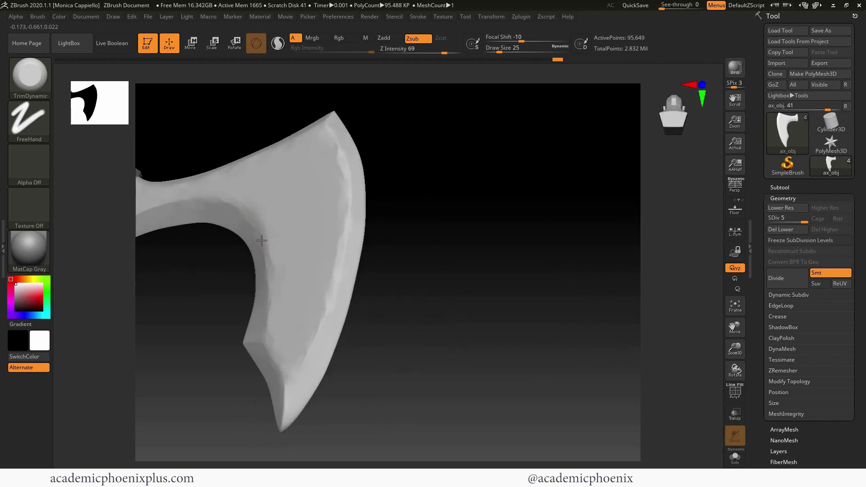
drag(454, 174, 267, 168)
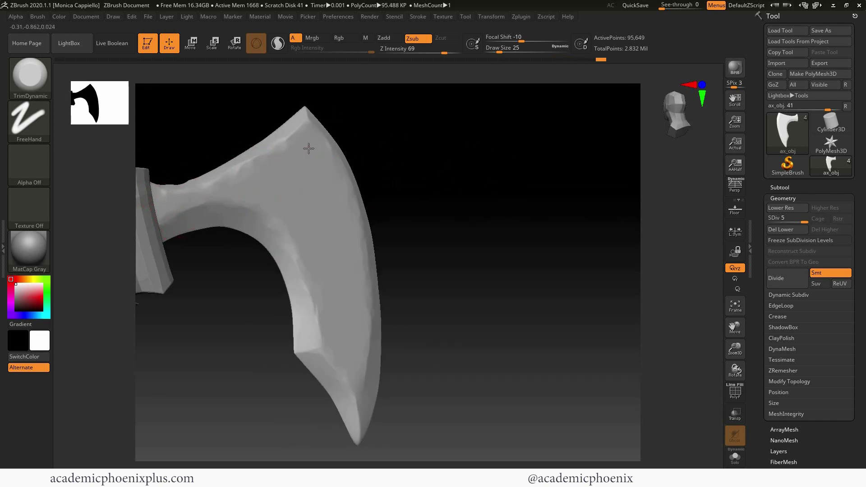
mouse_move(300, 138)
mouse_down()
mouse_move(295, 212)
mouse_move(322, 266)
mouse_move(354, 229)
mouse_move(425, 201)
mouse_up()
drag(463, 329, 379, 313)
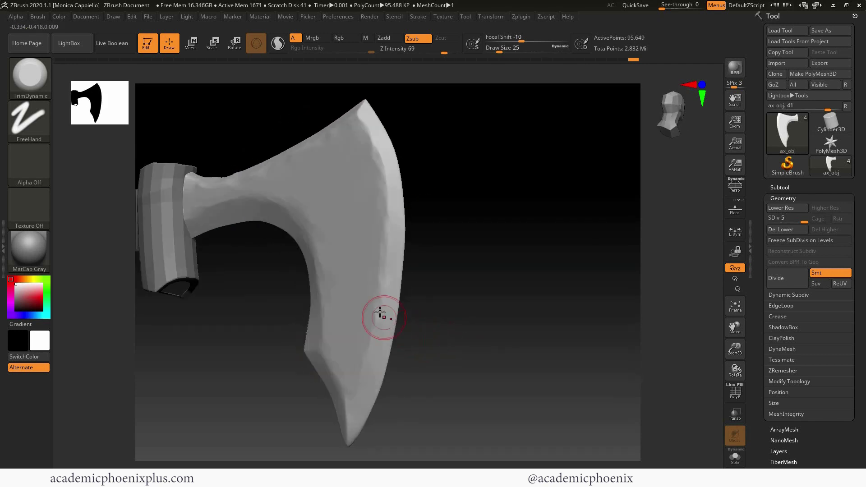
drag(368, 131, 355, 129)
drag(383, 191, 367, 220)
Trim the top and underside of the blade's neck near the collar, and return to a side view of the axe head.
mouse_move(498, 216)
mouse_down()
mouse_move(425, 221)
mouse_move(448, 313)
mouse_move(491, 167)
mouse_up()
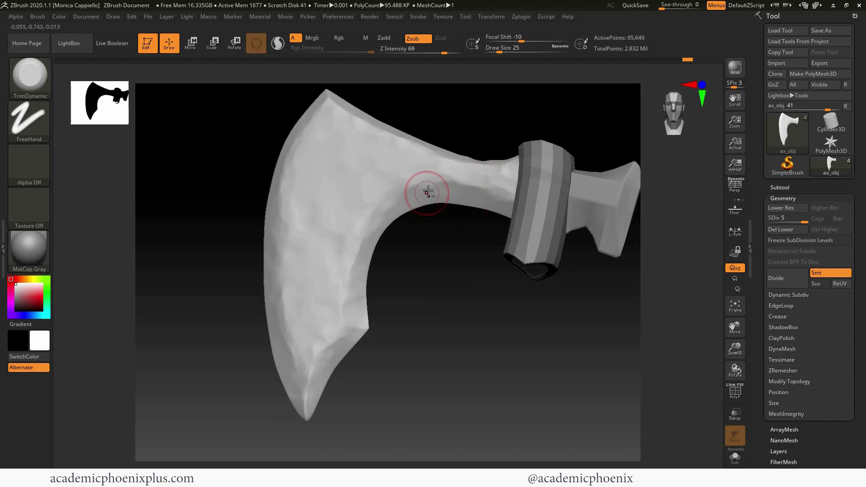
alt+drag(428, 234, 539, 205)
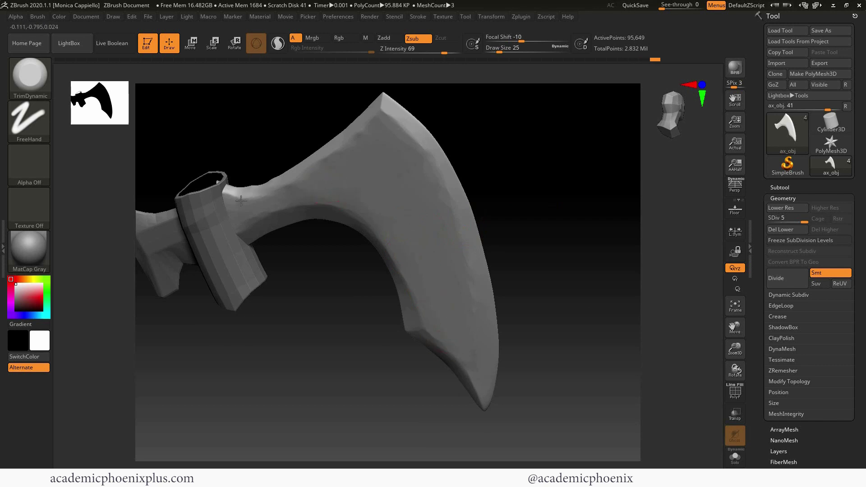
drag(579, 178, 407, 263)
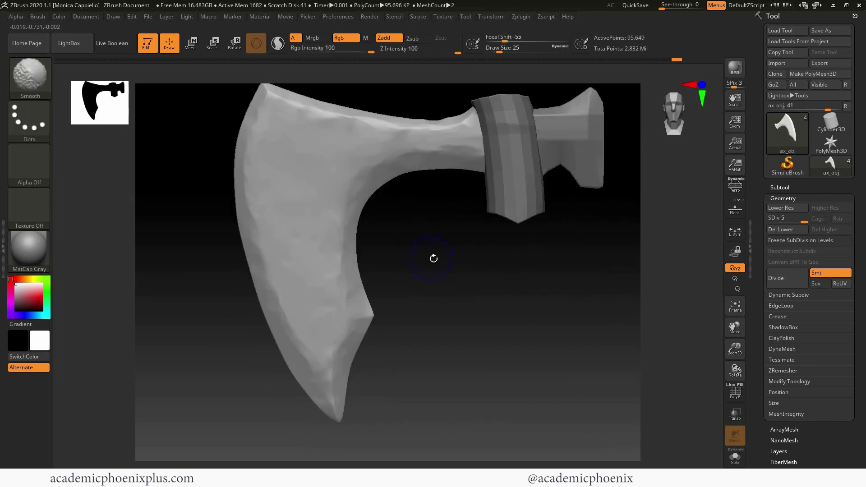
drag(442, 216, 427, 192)
drag(427, 228, 305, 145)
mouse_move(418, 232)
mouse_down()
mouse_move(422, 214)
mouse_move(426, 229)
mouse_up()
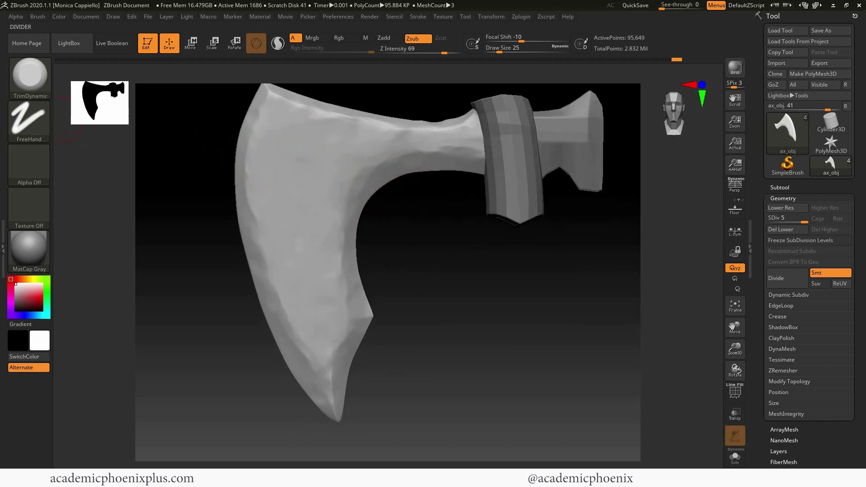
Set up the Standard brush with the DragRect stroke and import celticKnot from the images folder as its alpha.
click(31, 82)
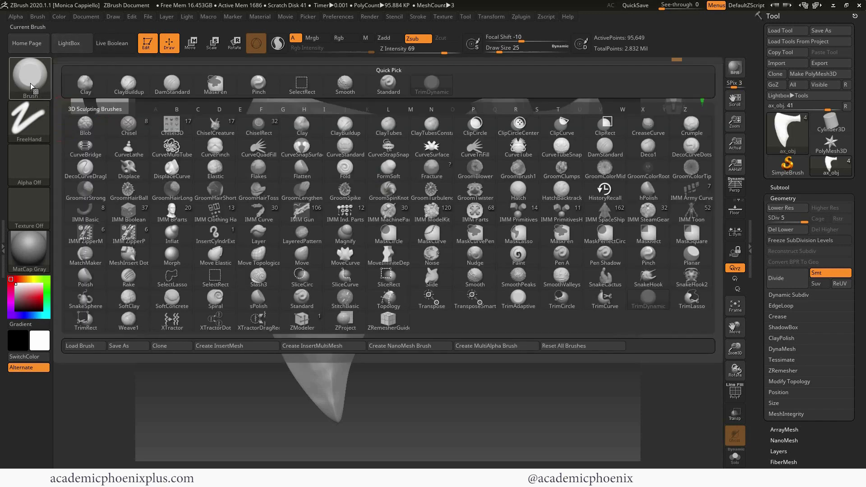
click(388, 83)
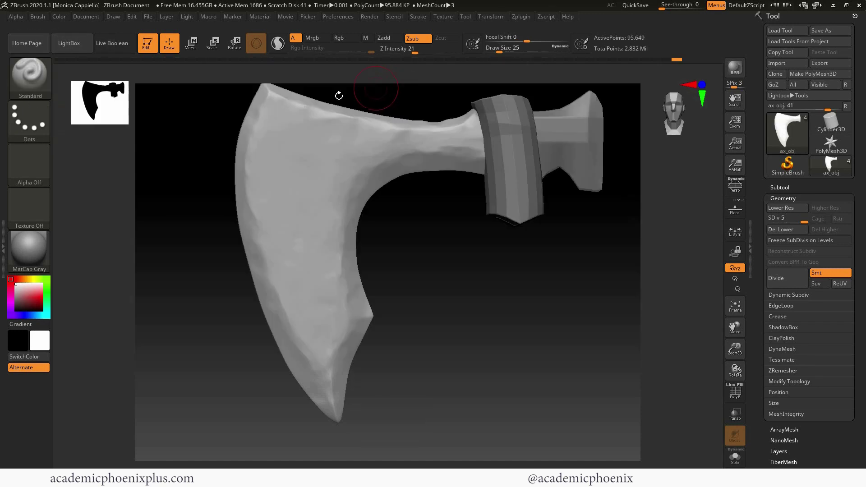
click(31, 169)
click(84, 342)
click(281, 60)
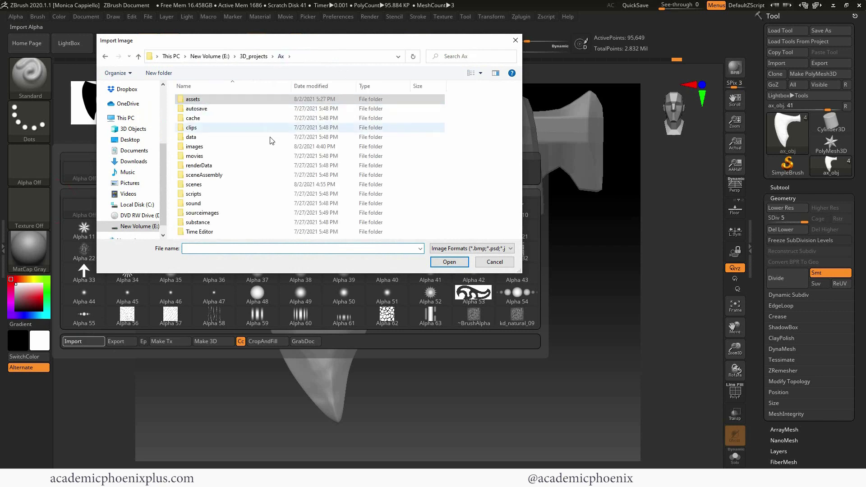
double_click(218, 144)
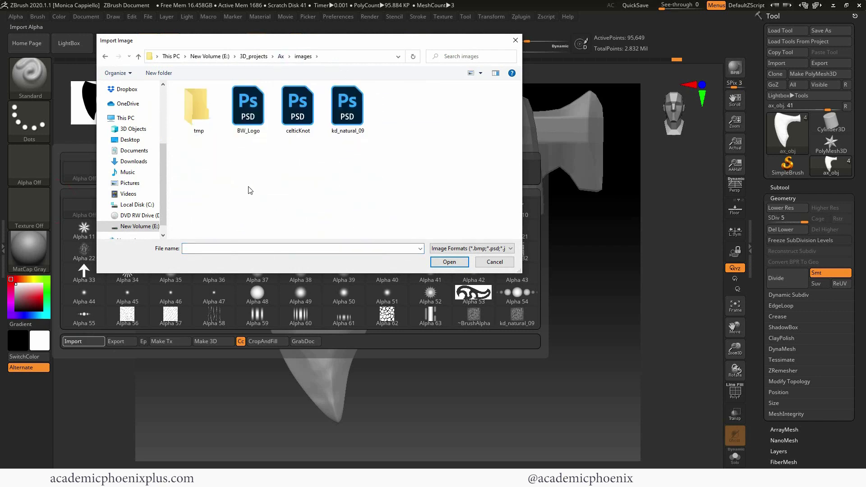
double_click(298, 108)
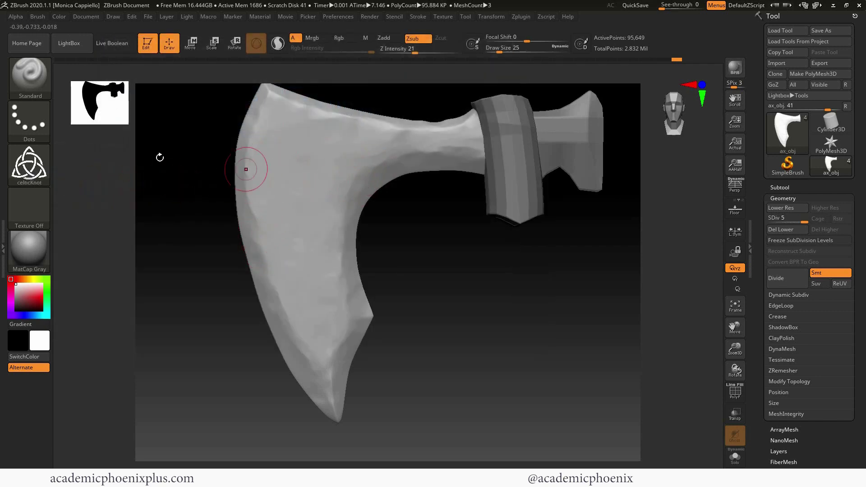
click(29, 121)
click(127, 129)
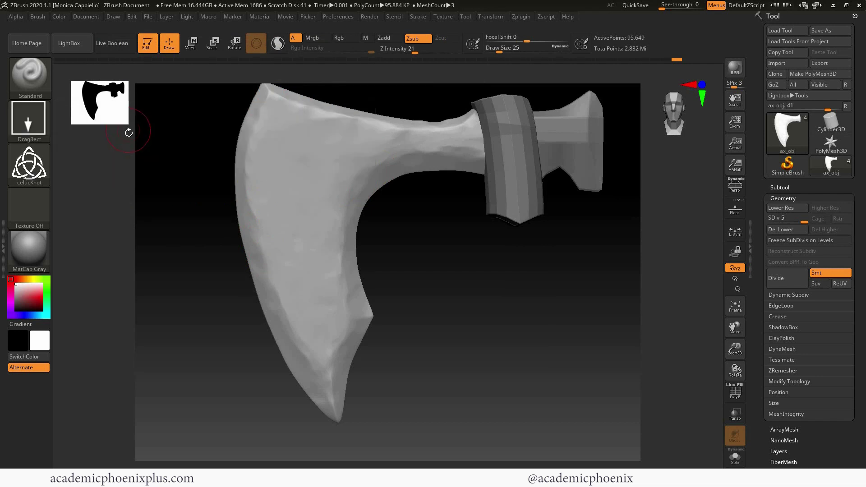
Try stamping the Celtic knot on the upper part of the blade face and undo the stamp.
drag(305, 202, 290, 106)
mouse_move(403, 217)
mouse_down()
mouse_move(472, 216)
mouse_move(408, 217)
mouse_up()
key(ctrl+z)
Turn off sculpting symmetry for the blade.
click(465, 18)
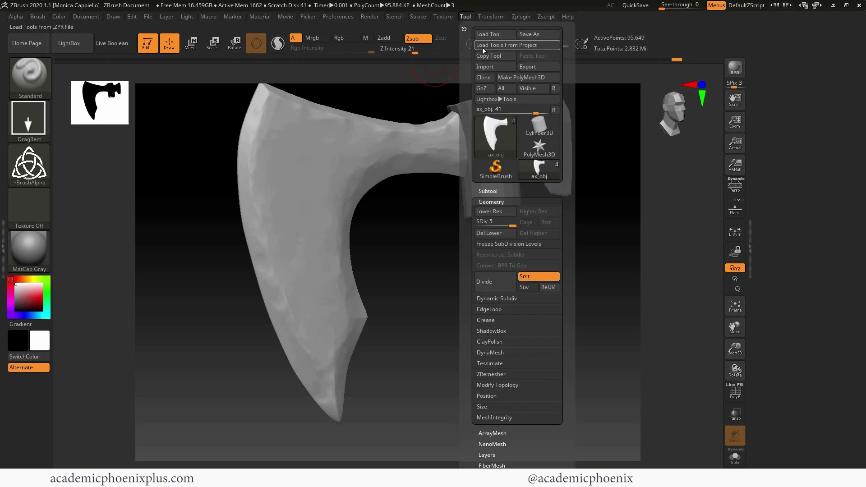
click(443, 18)
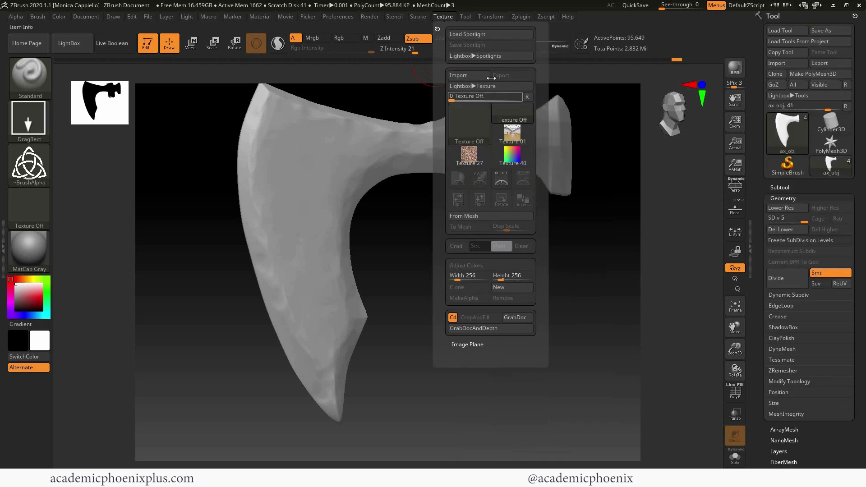
click(491, 17)
click(539, 275)
Try a large Celtic knot stamp on the upper blade face without symmetry, and undo it.
drag(465, 264, 388, 239)
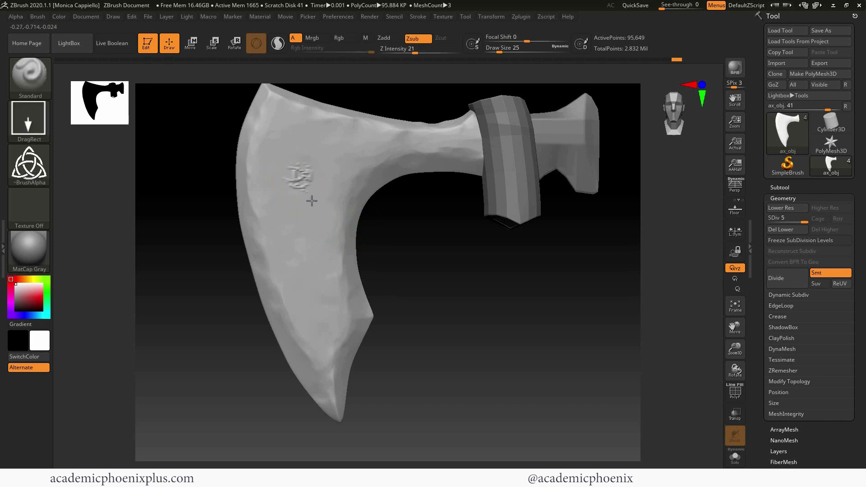
mouse_move(313, 203)
mouse_down()
mouse_move(321, 232)
mouse_move(310, 245)
mouse_move(306, 230)
mouse_move(404, 236)
mouse_move(367, 210)
mouse_up()
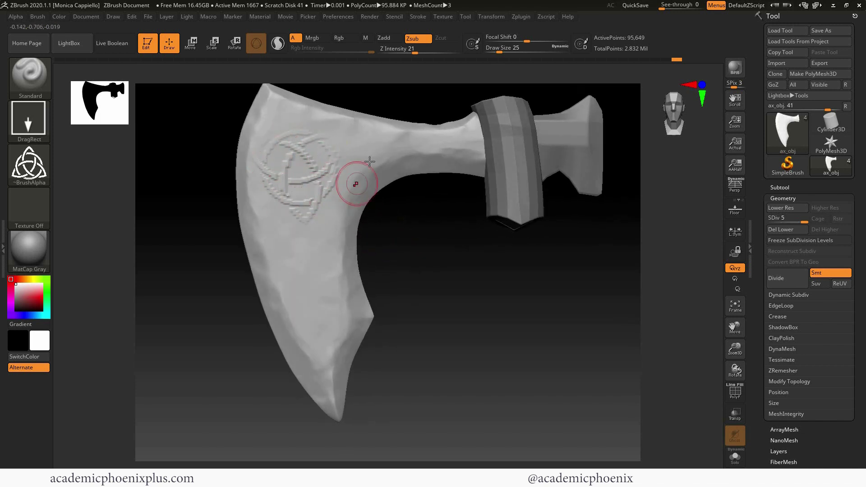
mouse_move(440, 232)
mouse_down()
mouse_move(429, 251)
mouse_move(400, 245)
mouse_up()
key(ctrl+z)
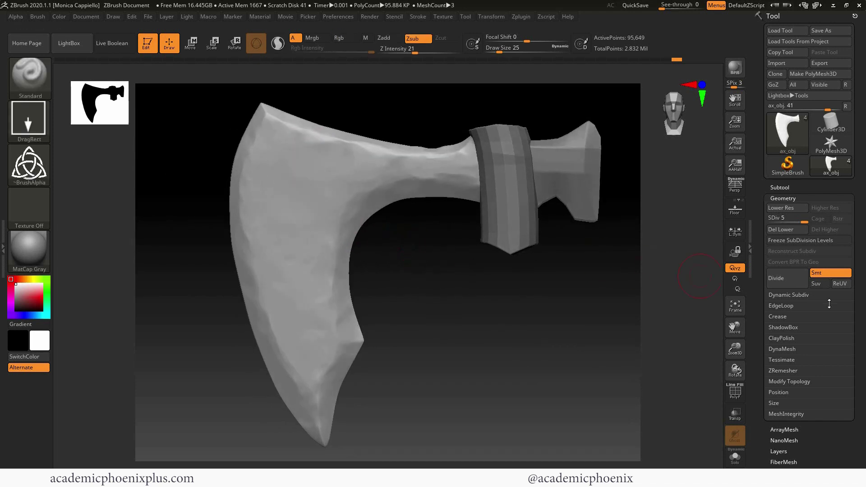
Divide the blade two more times to subdivision level 7.
click(783, 280)
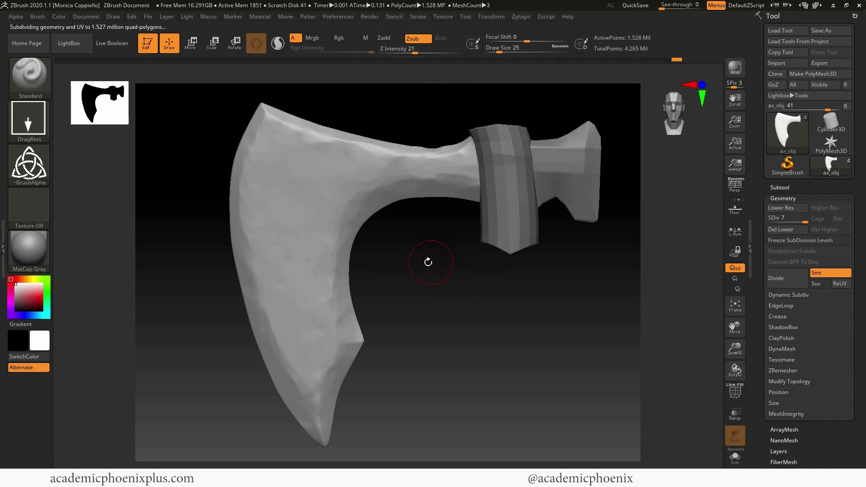
alt+drag(427, 262, 412, 282)
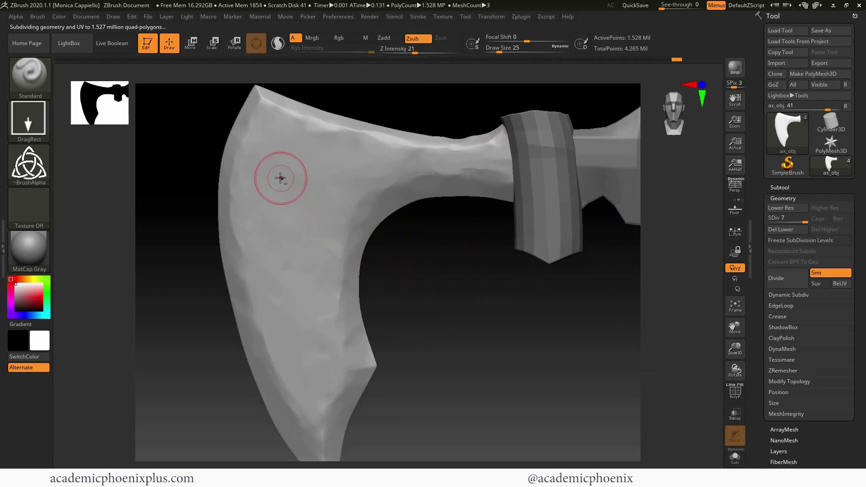
Test the Celtic knot stamp twice on the upper face of the denser blade, undoing each attempt.
drag(298, 208, 306, 225)
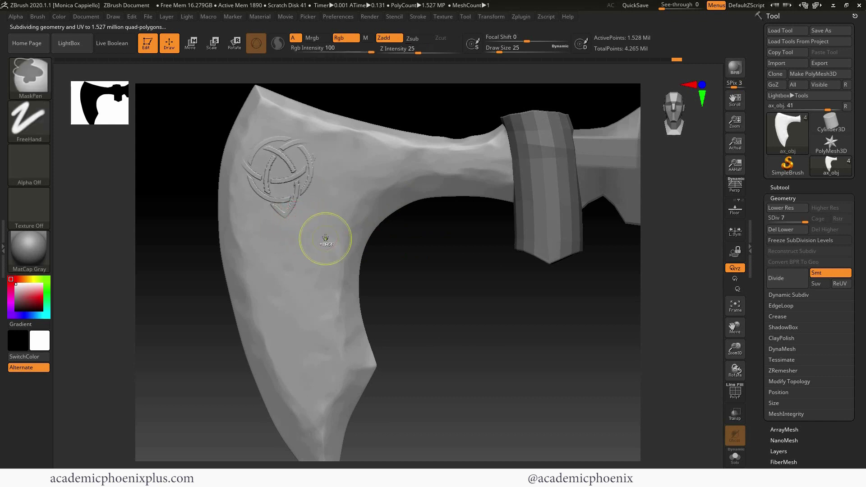
key(ctrl+z)
mouse_move(295, 179)
mouse_down()
mouse_move(326, 228)
mouse_move(333, 133)
mouse_up()
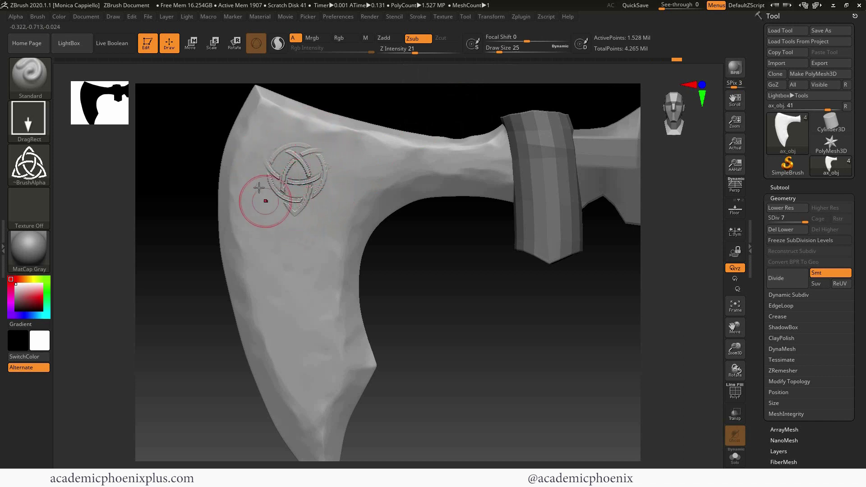
key(ctrl)
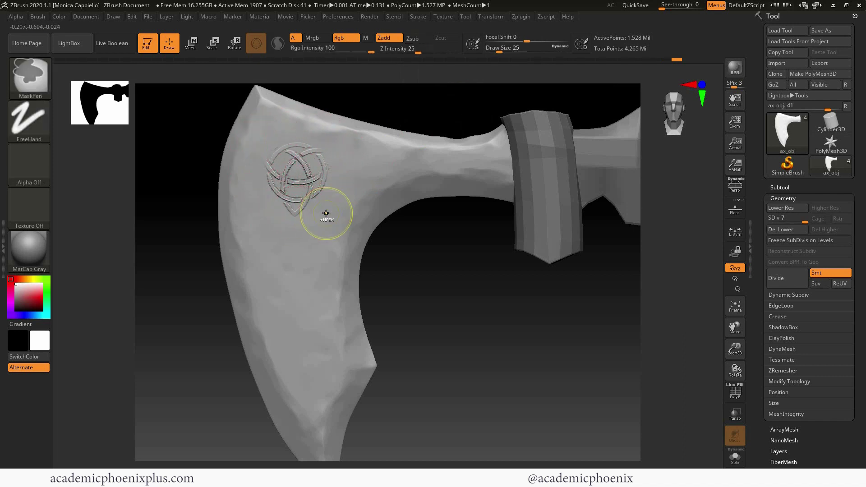
key(ctrl+z)
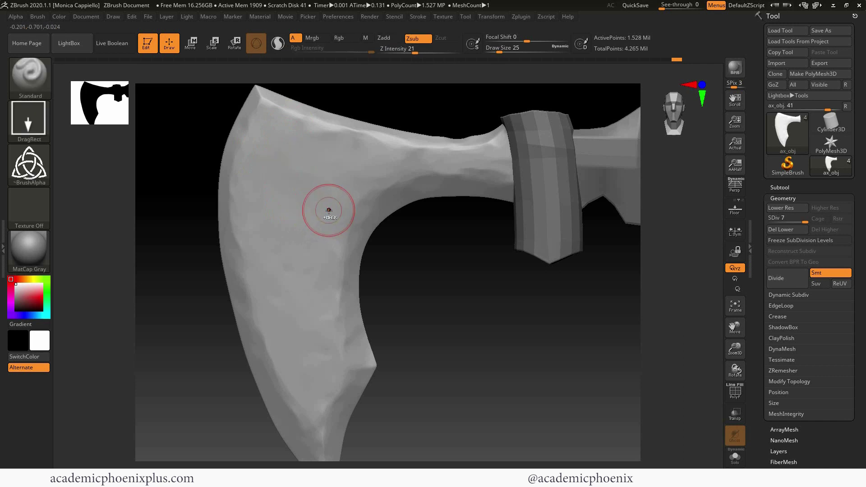
Set the focal shift to -100 and test the Celtic knot stamp on the upper blade face, undoing each attempt.
click(522, 41)
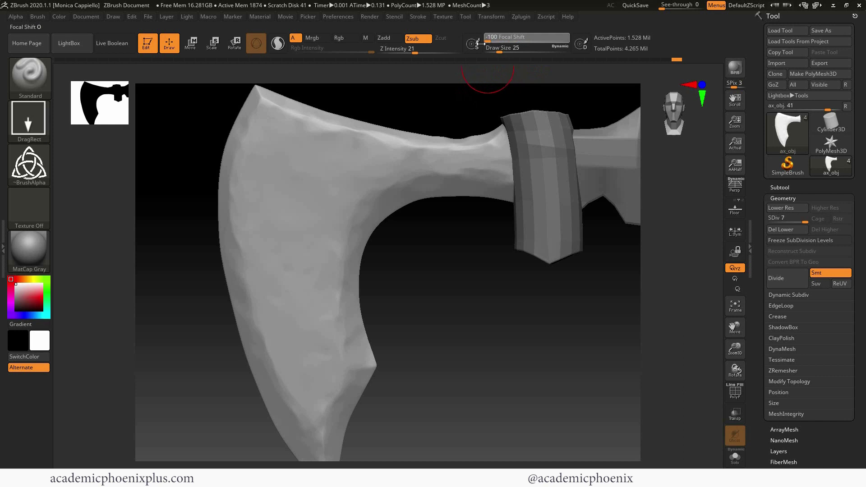
mouse_move(289, 193)
mouse_down()
mouse_move(300, 242)
mouse_move(288, 178)
mouse_up()
key(ctrl+z)
mouse_move(421, 284)
mouse_down()
mouse_move(438, 280)
mouse_move(437, 290)
mouse_up()
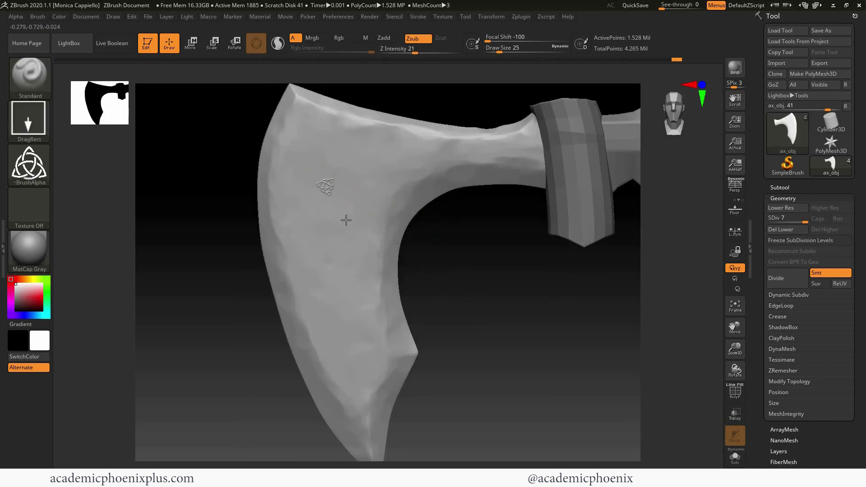
drag(346, 220, 360, 243)
mouse_move(433, 255)
mouse_down()
mouse_move(456, 256)
mouse_move(436, 280)
mouse_move(412, 280)
mouse_up()
key(ctrl+z)
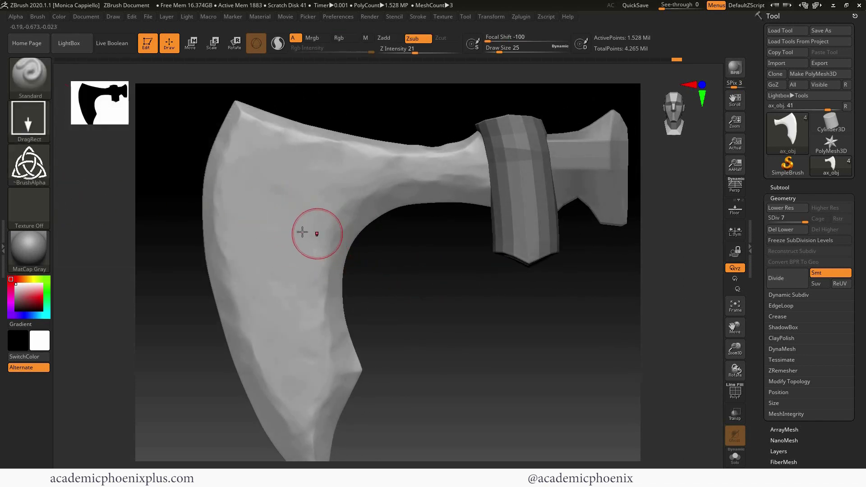
Set the MaskPen brush to the celticKnot alpha with the DragRect stroke.
key(ctrl)
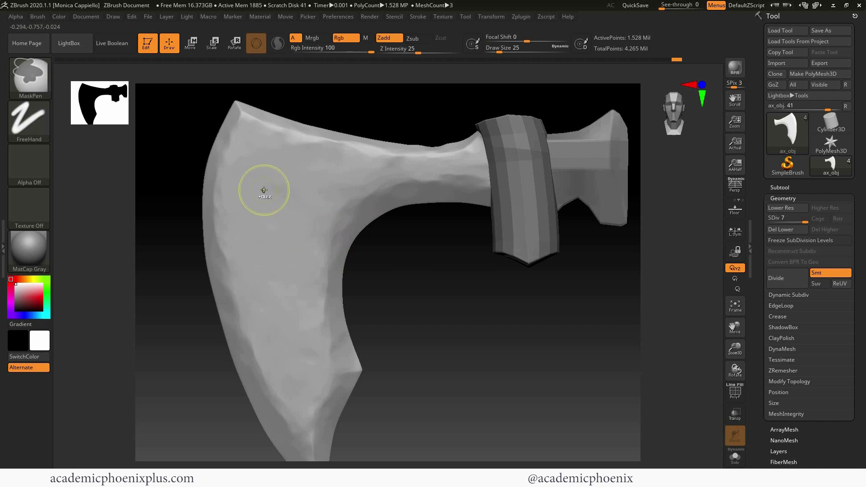
mouse_move(257, 177)
ctrl+mouse_down()
mouse_move(316, 253)
mouse_move(243, 232)
mouse_move(261, 162)
mouse_move(257, 195)
ctrl+mouse_up()
key(ctrl+z)
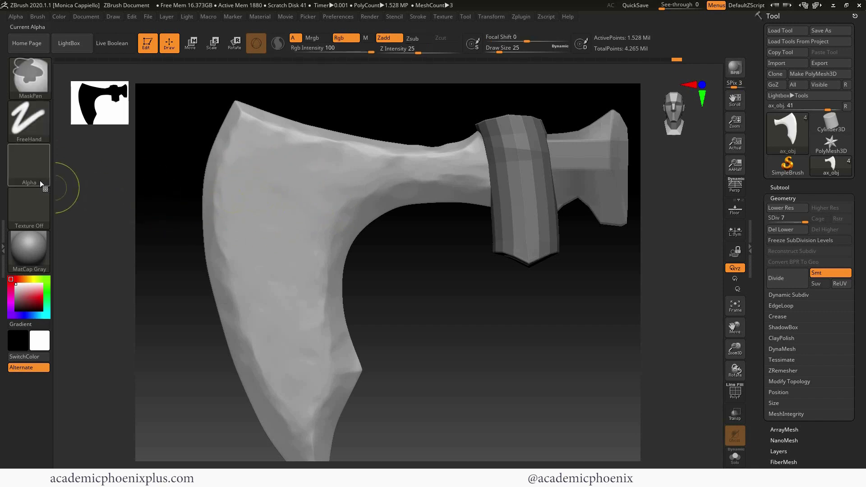
ctrl+click(41, 174)
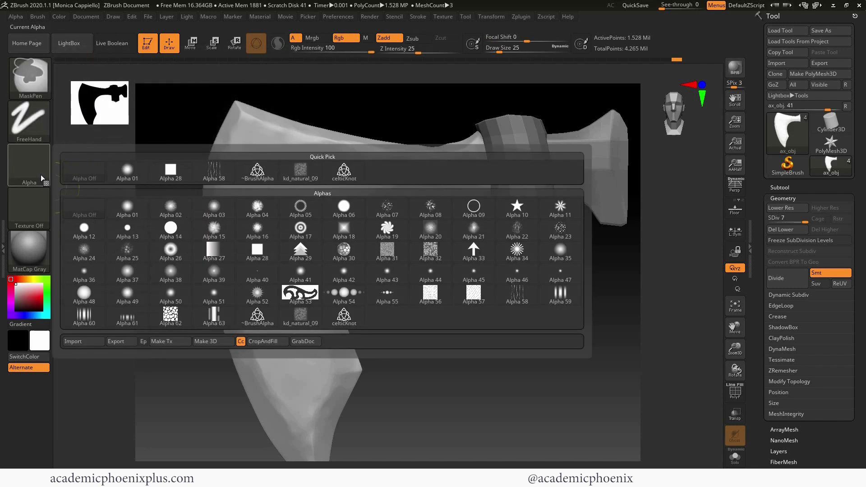
ctrl+click(346, 321)
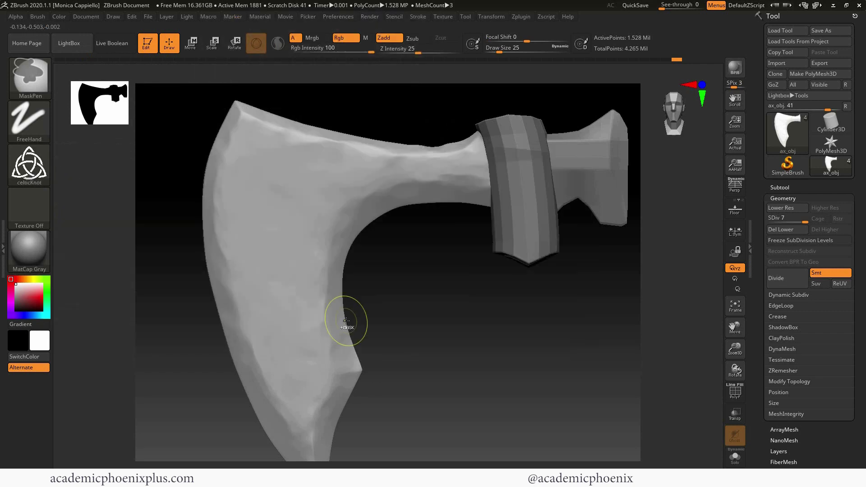
ctrl+click(32, 124)
ctrl+click(132, 130)
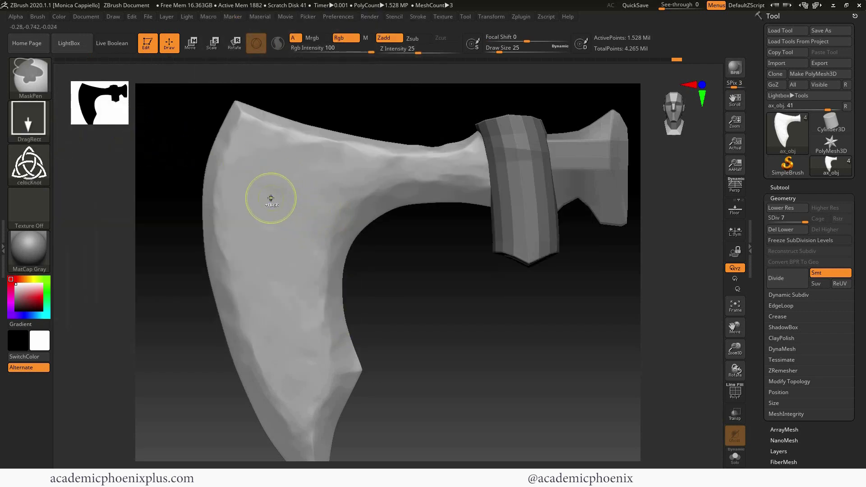
Test a Celtic knot mask on the upper blade, and set the mask brush to focal shift -100 and draw size 44.
mouse_move(266, 196)
ctrl+mouse_down()
mouse_move(297, 247)
mouse_move(260, 231)
mouse_move(270, 238)
ctrl+mouse_up()
mouse_move(409, 301)
mouse_down()
mouse_move(497, 292)
mouse_move(506, 223)
mouse_move(415, 219)
mouse_up()
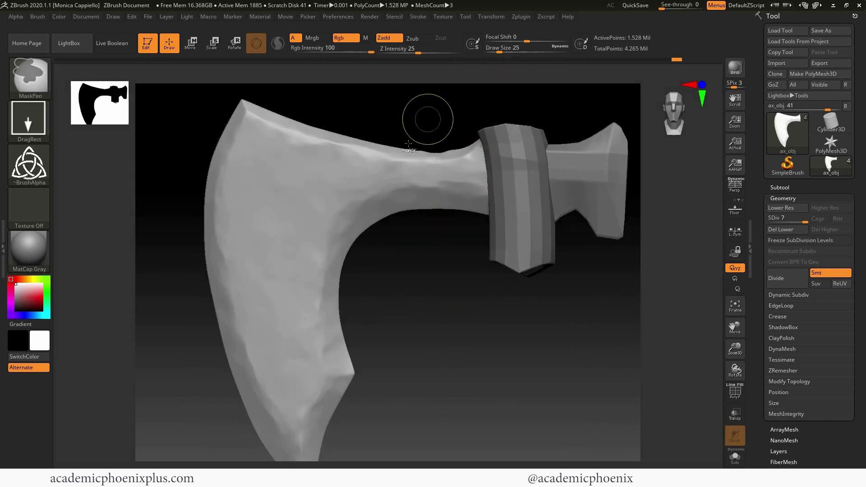
mouse_move(525, 43)
mouse_move(525, 42)
mouse_down()
mouse_move(471, 42)
mouse_move(504, 49)
mouse_up()
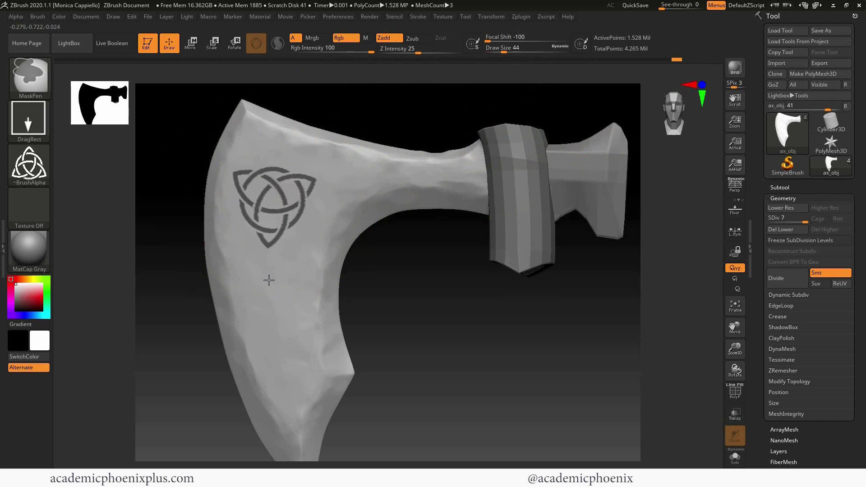
Mask an upright Celtic knot on the upper blade face, undoing and redrawing it until it is well placed.
drag(326, 274, 327, 262)
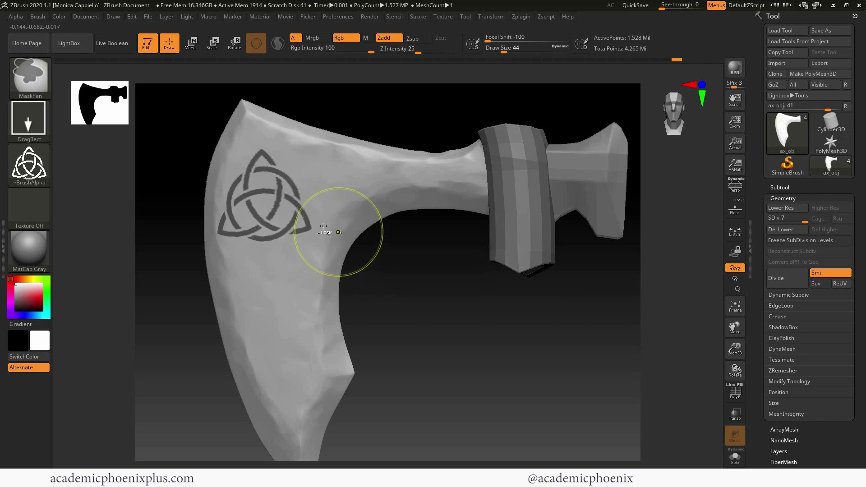
key(ctrl+z)
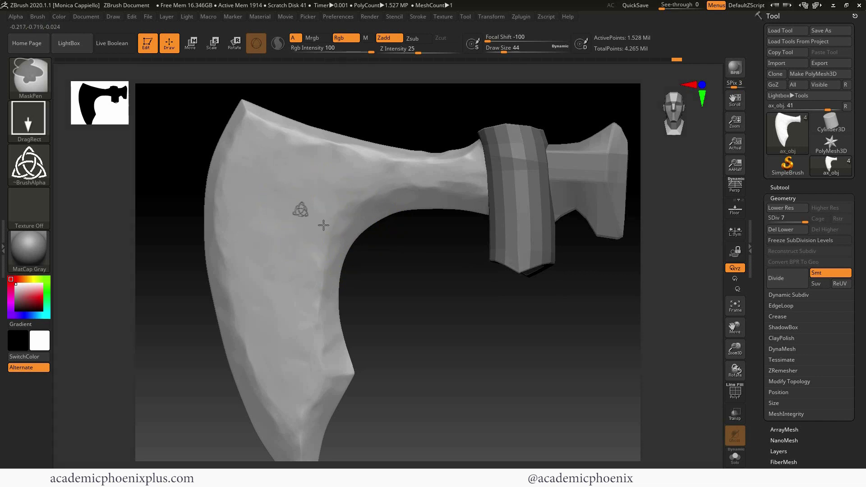
key(ctrl+z)
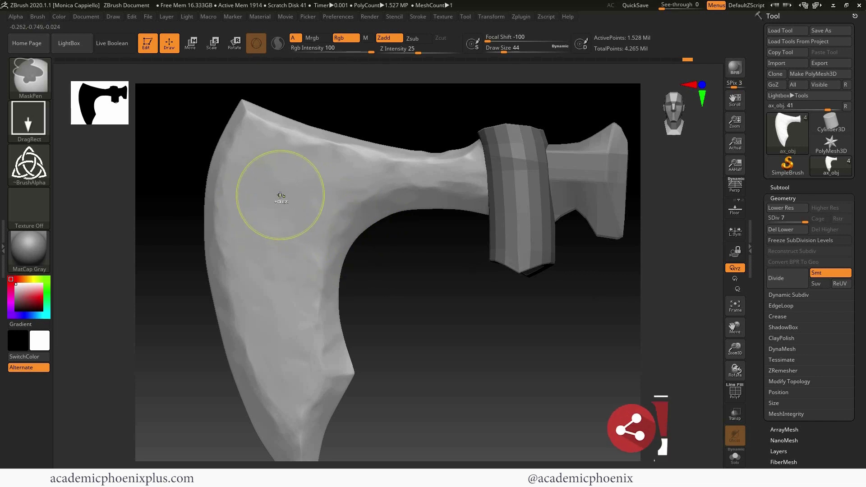
drag(272, 195, 332, 228)
key(ctrl+z)
drag(333, 240, 337, 251)
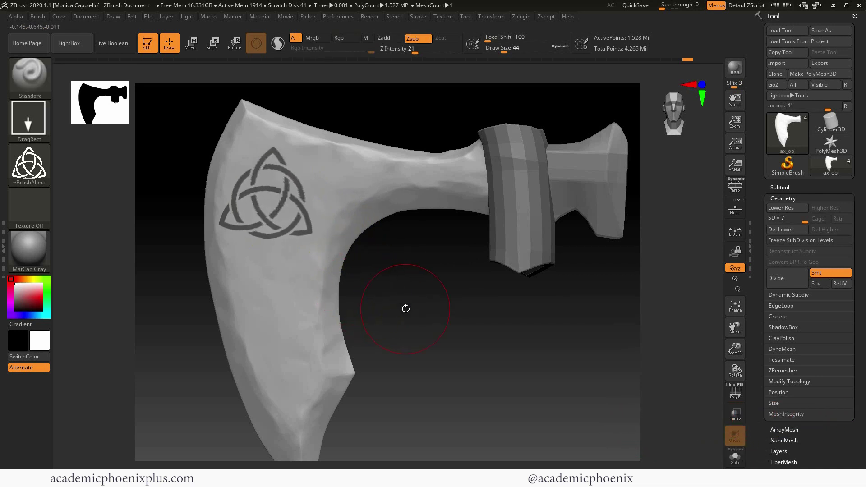
Invert the mask on the blade so only the Celtic knot shape is left unmasked.
mouse_move(414, 287)
mouse_down()
mouse_move(489, 285)
mouse_move(442, 275)
mouse_up()
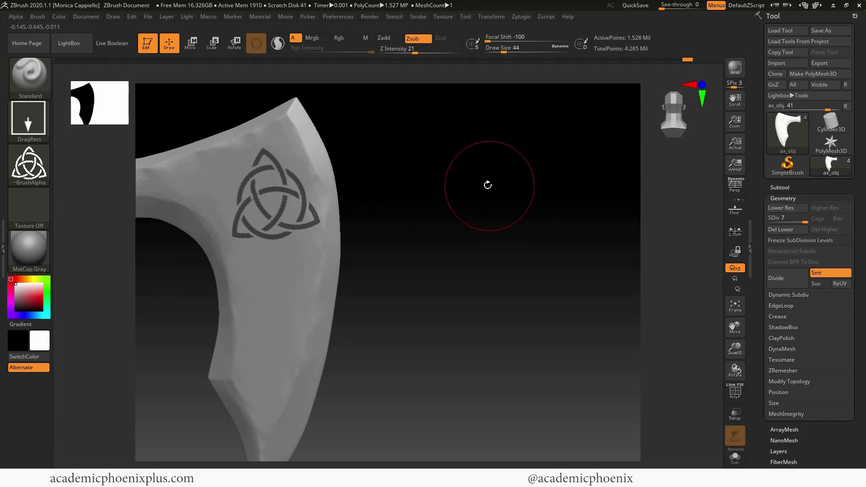
key(ctrl)
ctrl+click(440, 177)
mouse_move(543, 210)
mouse_down()
mouse_move(352, 257)
mouse_move(343, 236)
mouse_up()
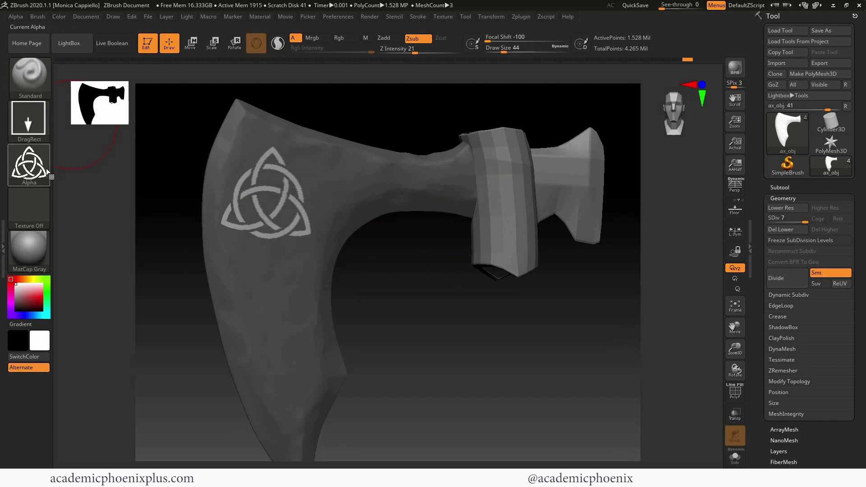
Set the Standard brush to Alpha 01 with the Dots stroke.
click(29, 165)
click(132, 209)
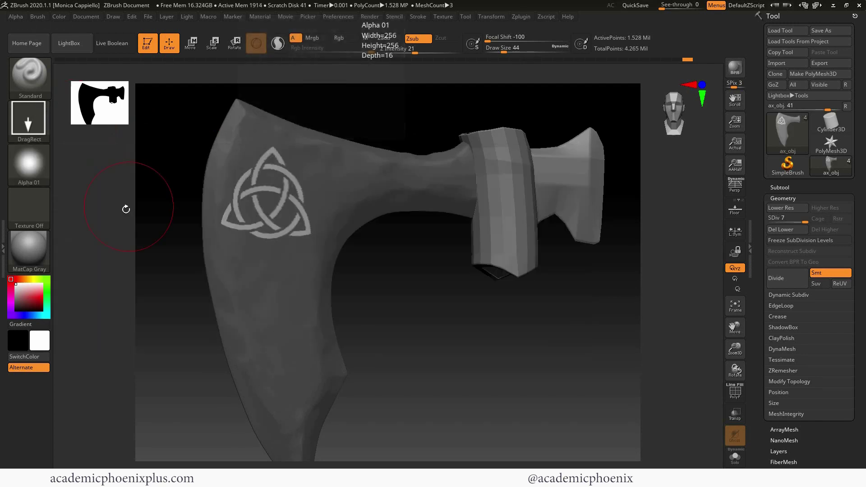
click(28, 121)
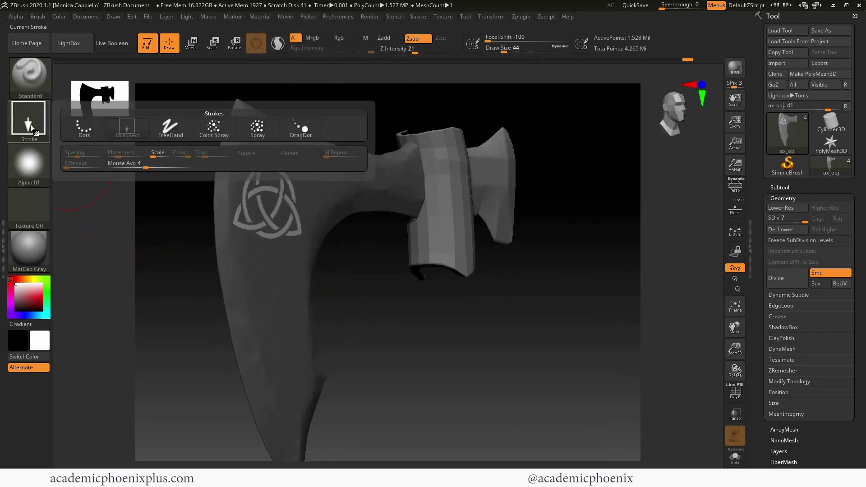
click(83, 129)
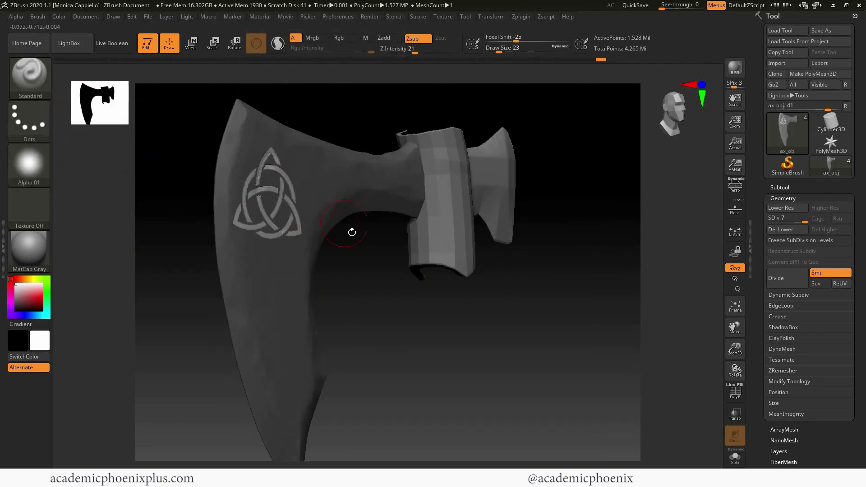
Try carving the unmasked Celtic knot inward with the Standard brush in Zsub, and undo the strokes.
alt+drag(354, 236, 379, 346)
key(ctrl)
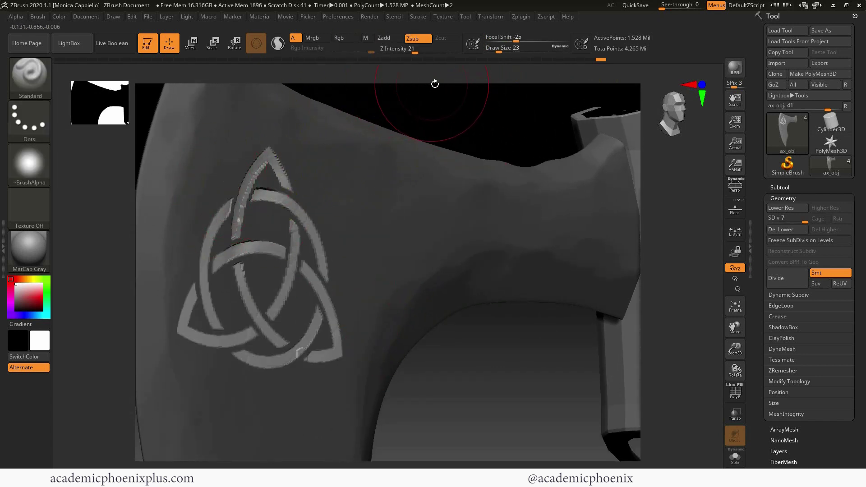
key(ctrl+z)
key(ctrl+z)
key(shift)
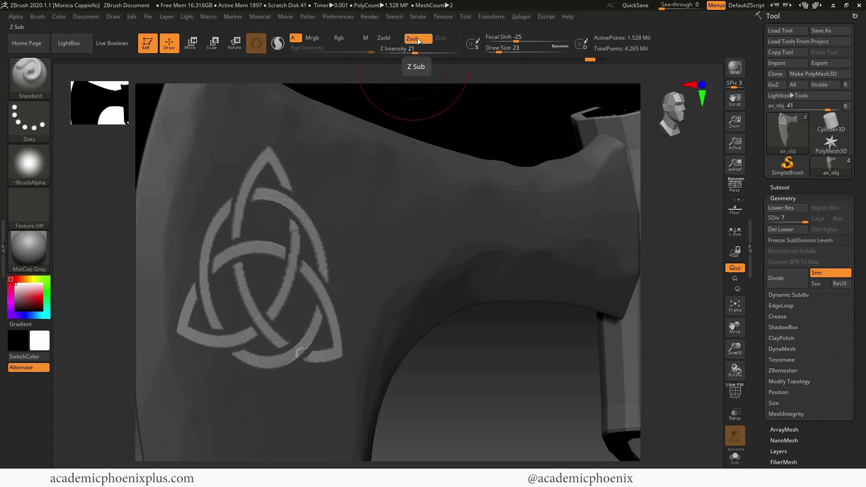
Switch the Standard brush to Zadd and raise the bands of the unmasked Celtic knot on the blade face.
click(384, 38)
drag(240, 210, 245, 241)
mouse_move(289, 198)
mouse_down()
mouse_move(311, 246)
mouse_move(290, 275)
mouse_up()
drag(235, 271, 297, 257)
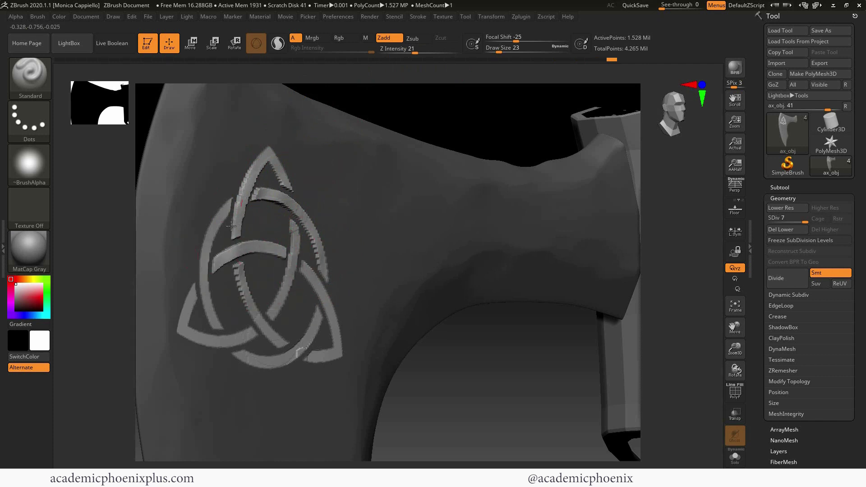
drag(229, 202, 206, 239)
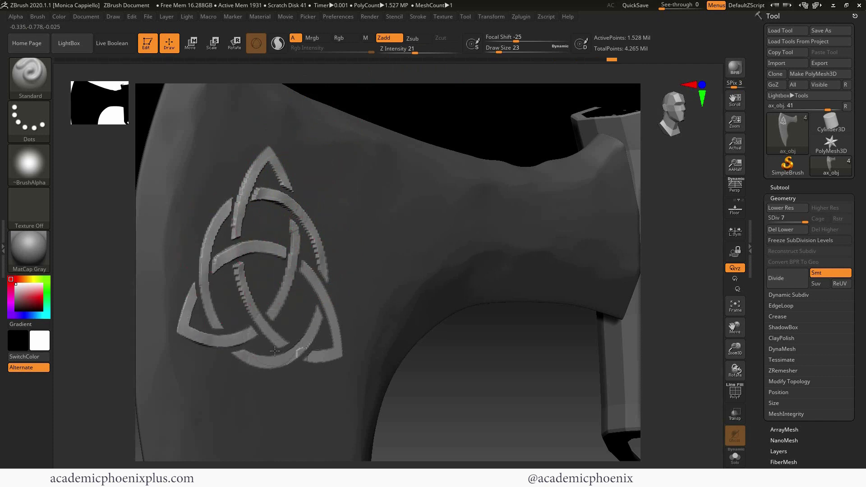
drag(291, 281, 275, 313)
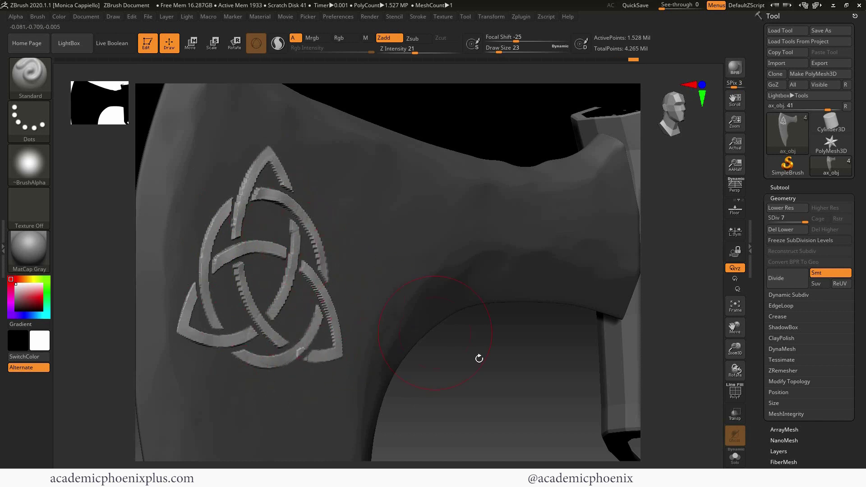
Raise the bands of the unmasked Celtic knot on the opposite face of the blade with the Standard brush.
drag(496, 373, 294, 204)
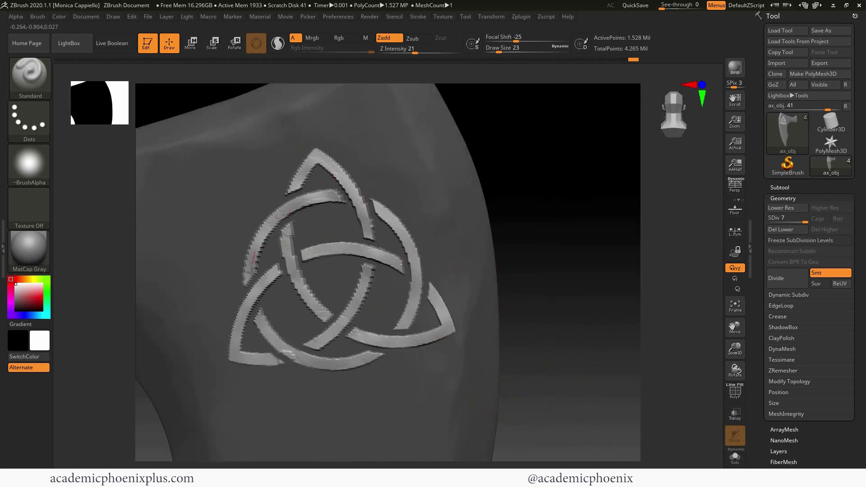
drag(252, 360, 292, 362)
drag(425, 293, 357, 156)
Smooth the jagged edges of the raised Celtic knot on the opposite blade face.
mouse_move(562, 170)
mouse_down()
mouse_move(587, 199)
mouse_move(555, 249)
mouse_move(474, 299)
mouse_up()
drag(578, 201, 426, 271)
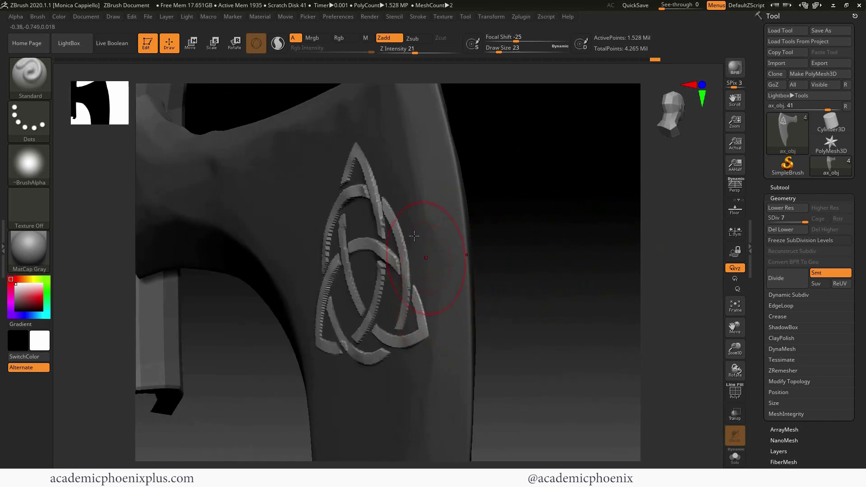
shift+drag(384, 219, 344, 177)
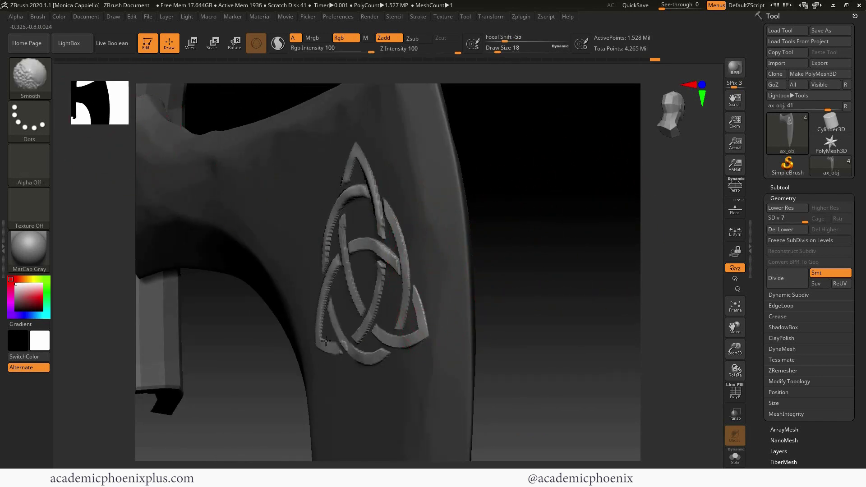
shift+drag(324, 347, 360, 357)
shift+drag(377, 253, 396, 269)
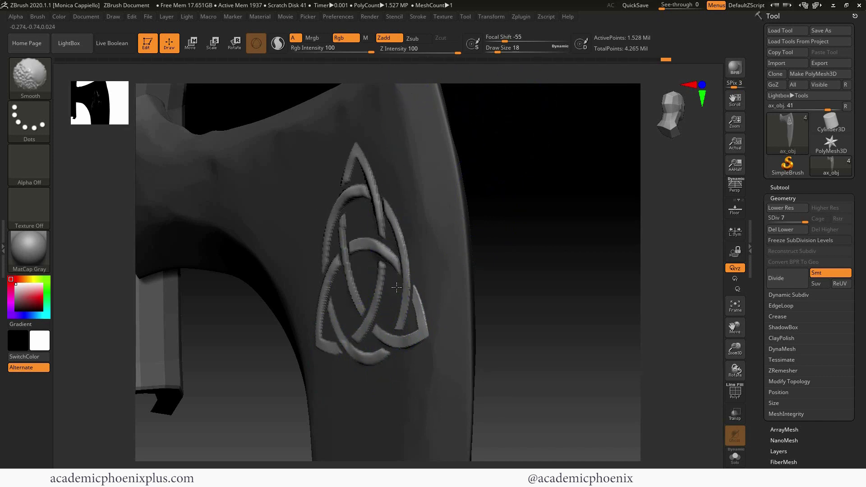
shift+click(350, 270)
Clear the mask from the blade and check the raised Celtic knot from several angles.
drag(569, 176, 527, 187)
alt+drag(535, 364, 400, 296)
mouse_move(424, 327)
mouse_down()
mouse_move(416, 319)
mouse_move(434, 331)
mouse_up()
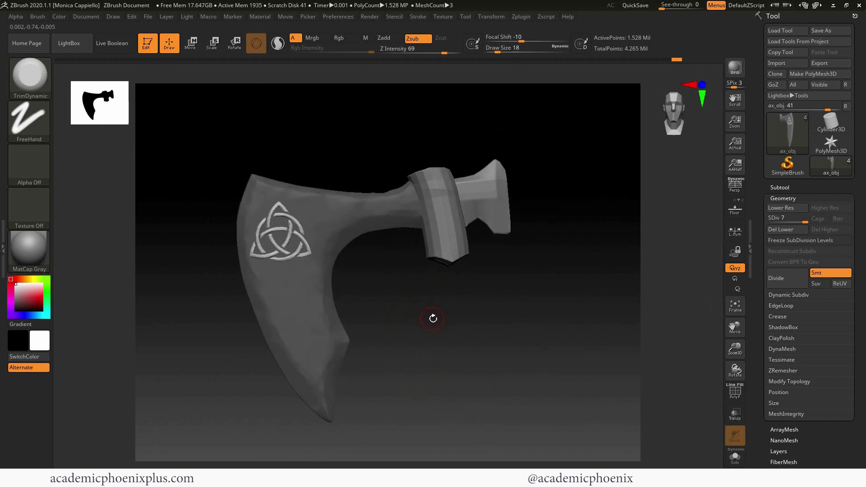
ctrl+drag(403, 296, 491, 350)
drag(430, 311, 453, 375)
drag(453, 331, 408, 348)
drag(398, 319, 221, 331)
drag(383, 319, 366, 281)
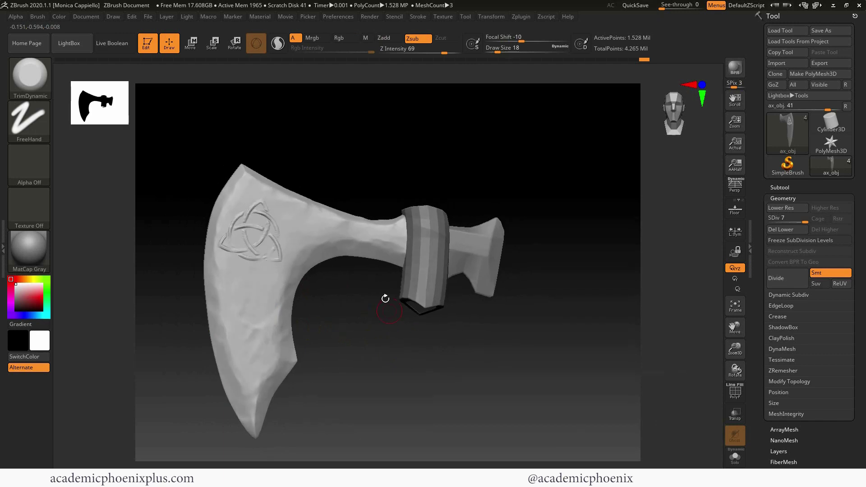
Select the DamStandard brush and reduce its draw size to 9.
click(33, 77)
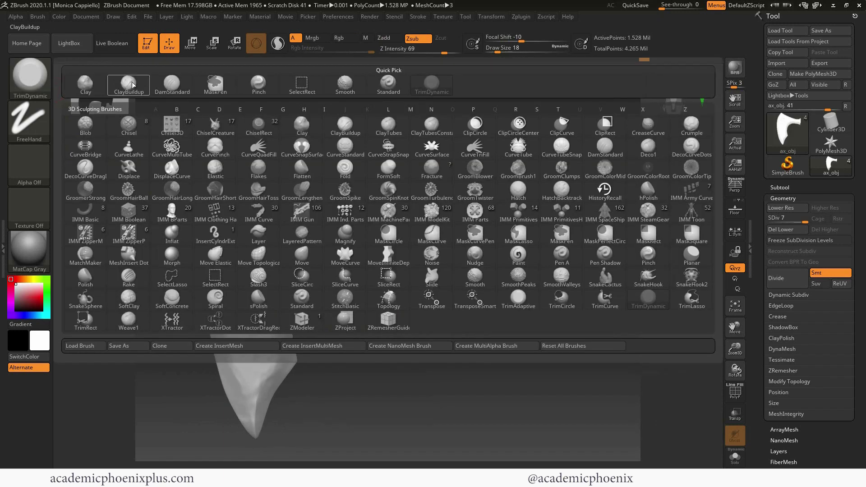
click(166, 84)
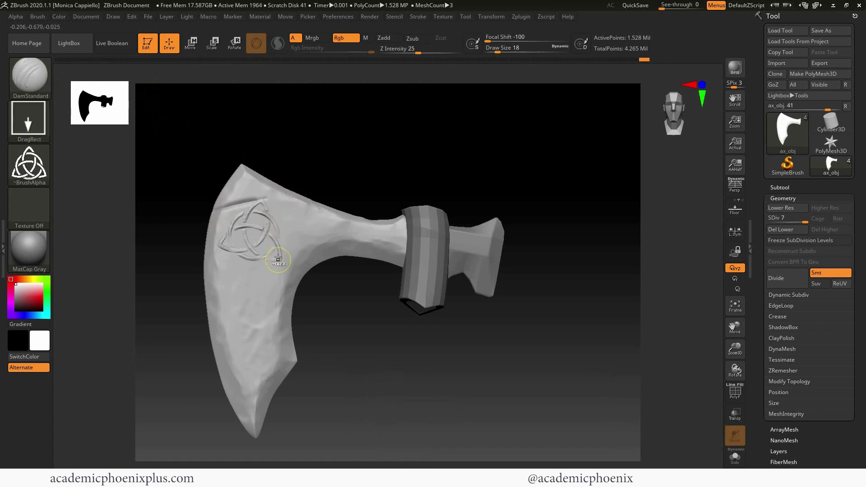
key(ctrl+z)
key(bracketleft)
Try cutting thin scratches across the upper blade beside the knot with DamStandard, and undo them.
drag(214, 207, 274, 191)
key(ctrl+z)
drag(210, 226, 229, 215)
alt+drag(338, 304, 380, 266)
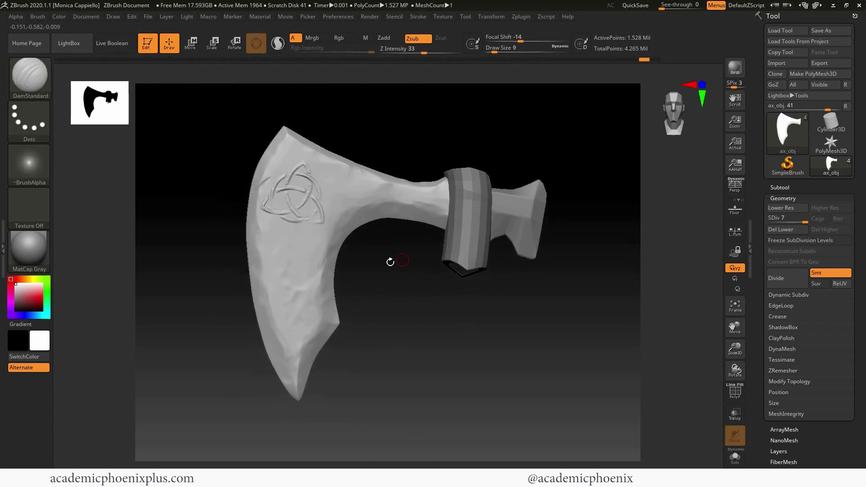
key(ctrl+z)
drag(245, 258, 400, 255)
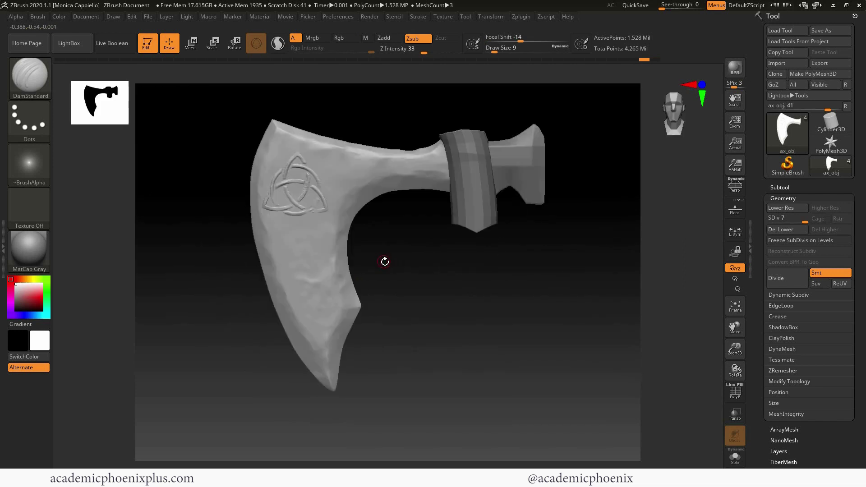
click(443, 17)
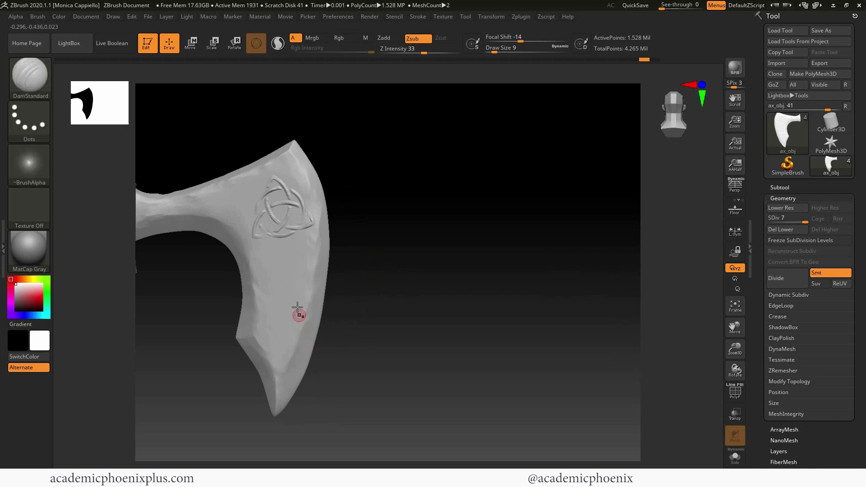
Switch the DamStandard stroke to FreeHand and try scratches on the lower blade, undoing the oversized diagonal cut.
click(39, 125)
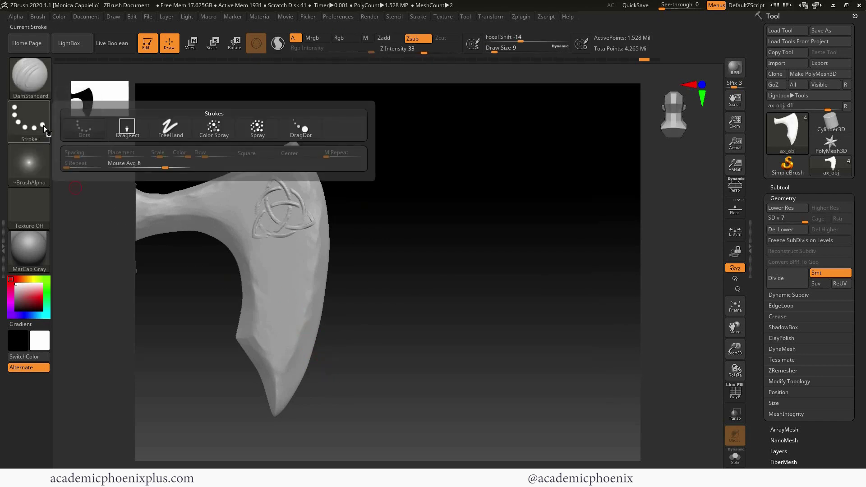
click(171, 127)
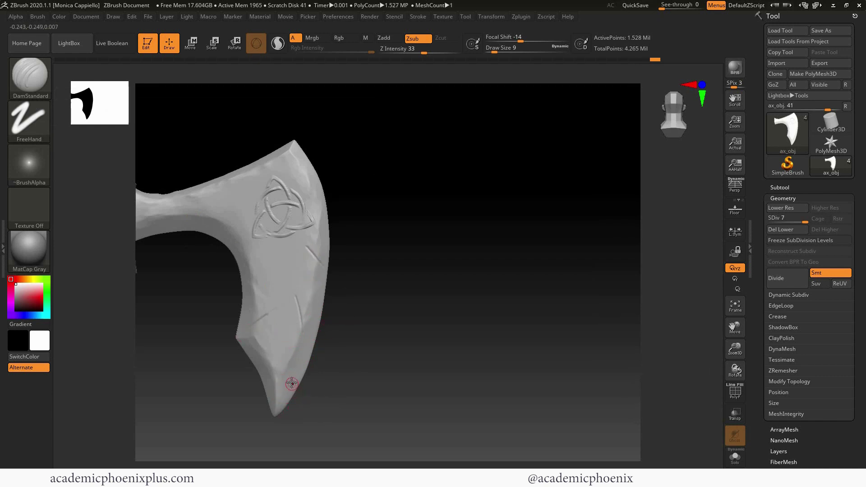
drag(296, 376, 271, 286)
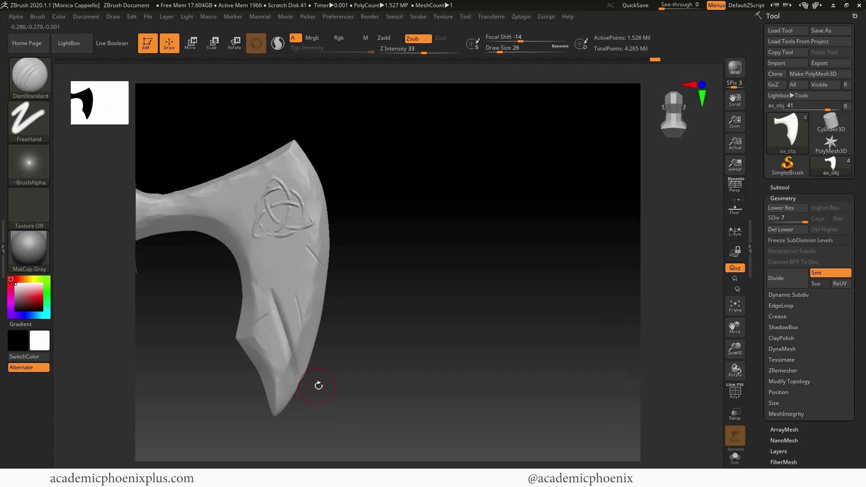
key(ctrl+z)
Raise the Z Intensity to 40 and carve a diagonal scratch near the blade's lower tip with a smaller brush.
mouse_move(308, 375)
mouse_down()
mouse_move(330, 385)
mouse_move(307, 363)
mouse_move(377, 358)
mouse_up()
key([)
key([)
drag(423, 53, 429, 52)
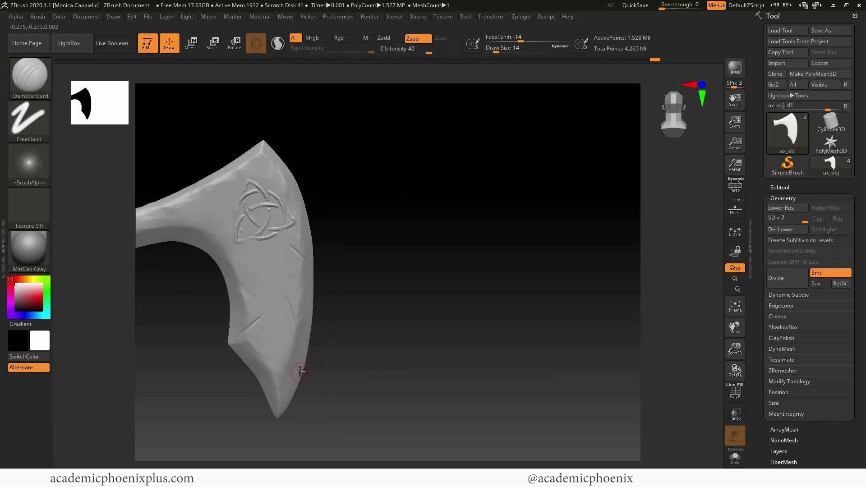
key(ctrl+z)
drag(272, 322, 295, 372)
mouse_move(404, 314)
mouse_down()
mouse_move(412, 313)
mouse_move(391, 291)
mouse_up()
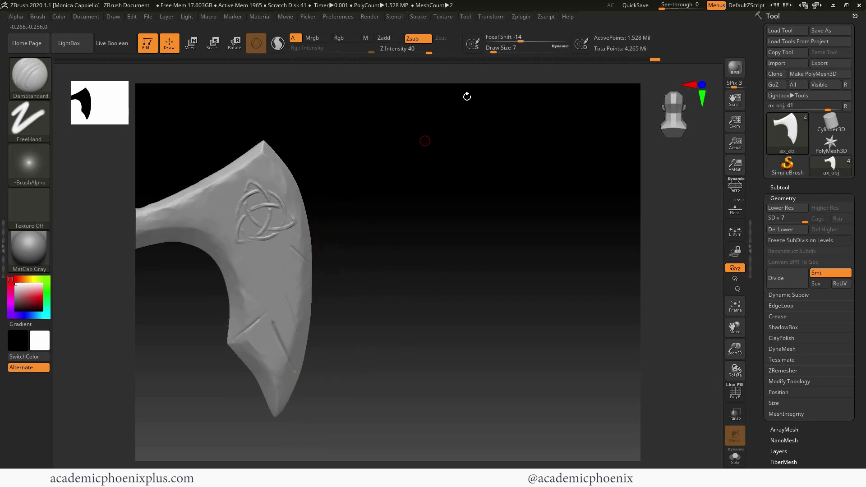
Lower the Z Intensity to 20 and cut lighter scratches, continuing on the opposite blade face.
drag(429, 51, 414, 51)
alt+drag(376, 245, 387, 259)
drag(417, 219, 270, 251)
drag(530, 251, 247, 276)
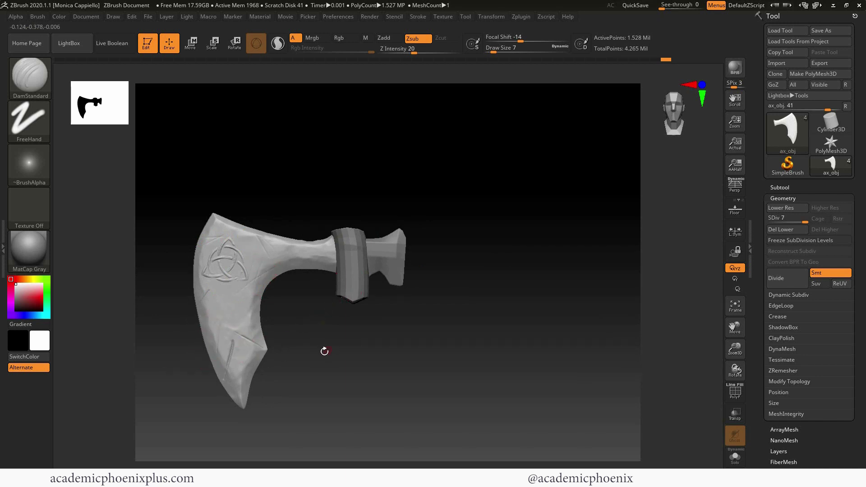
Set the Z Intensity to 30 and cut more scratches across the blade, around the knot and along the neck.
drag(414, 53, 422, 53)
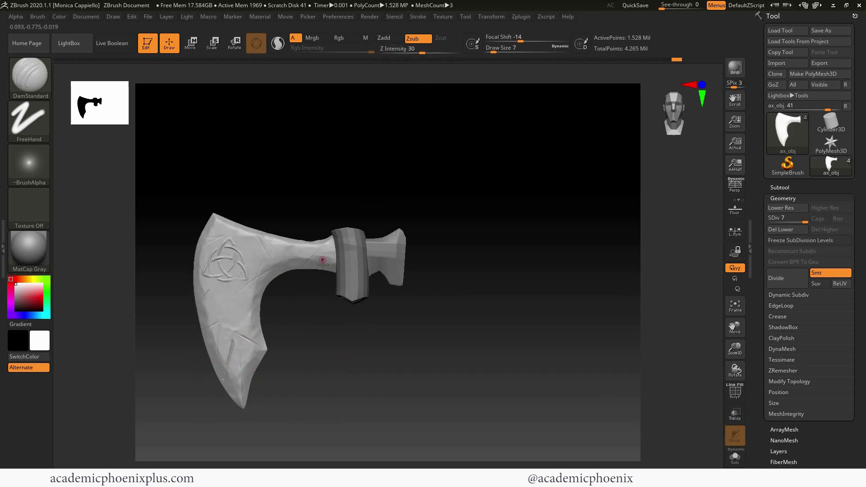
drag(302, 322, 310, 306)
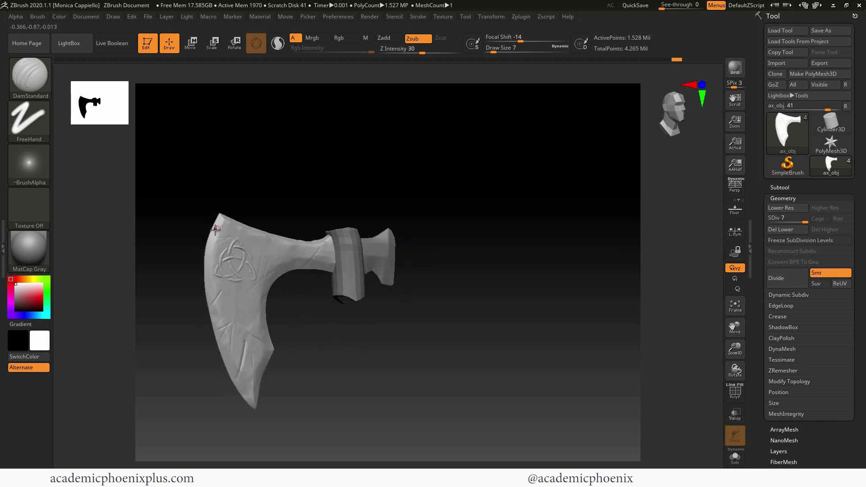
ctrl+right_drag(320, 323, 350, 387)
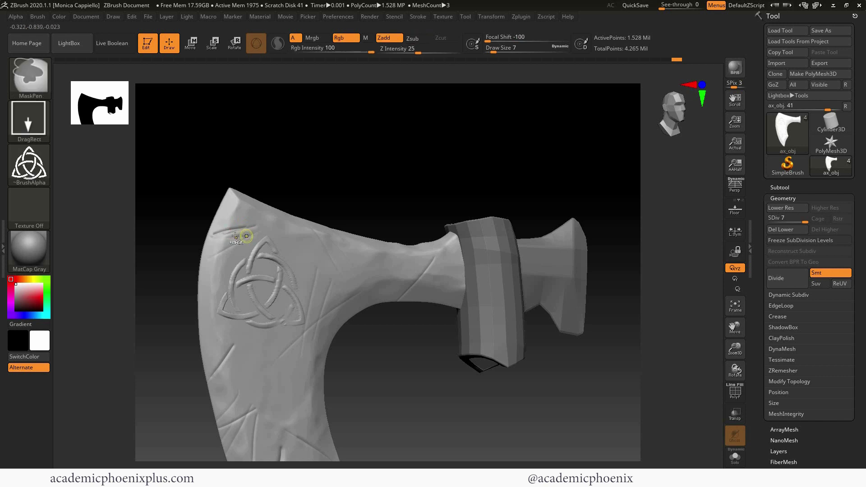
key(ctrl+z)
drag(240, 242, 217, 253)
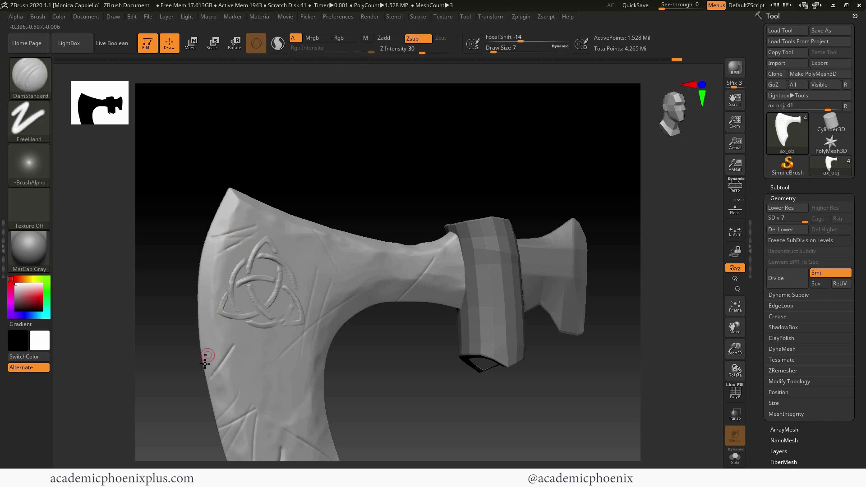
Select the Pinch brush and sharpen the scratches around the knot, the neck and the cutting edge.
key(ctrl)
key(b)
key(d)
key(s)
key(p)
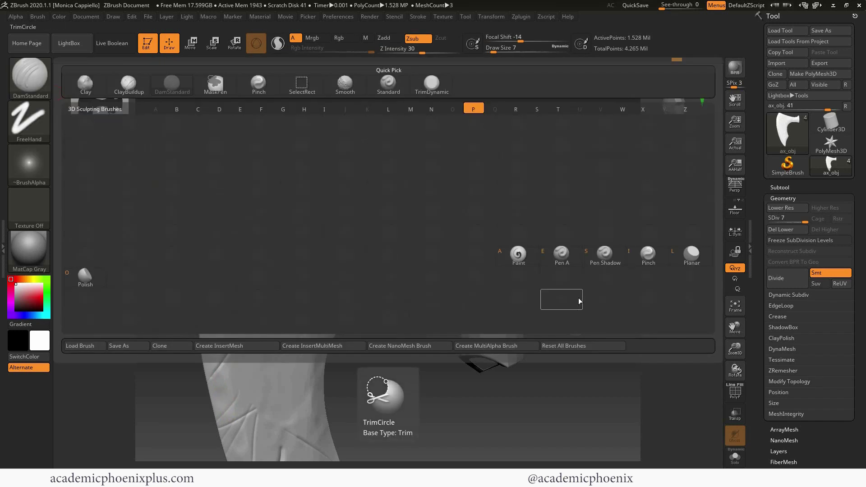
click(648, 255)
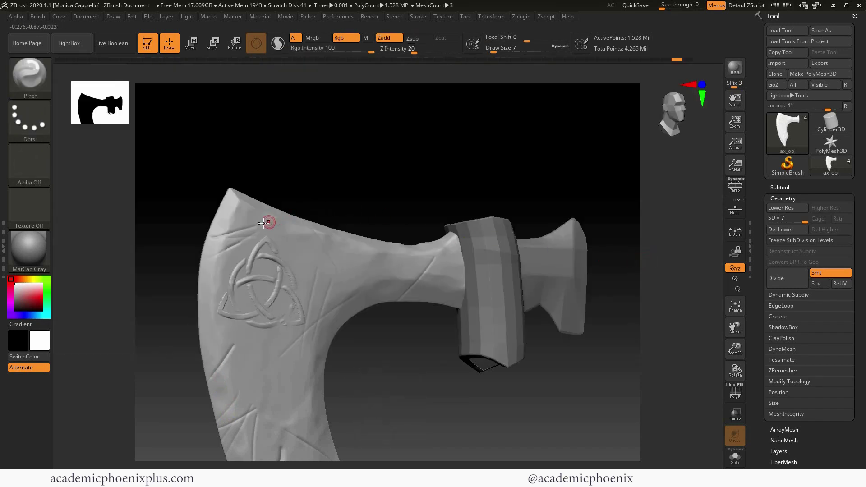
mouse_move(217, 245)
mouse_down()
mouse_move(215, 235)
mouse_move(232, 247)
mouse_move(219, 253)
mouse_up()
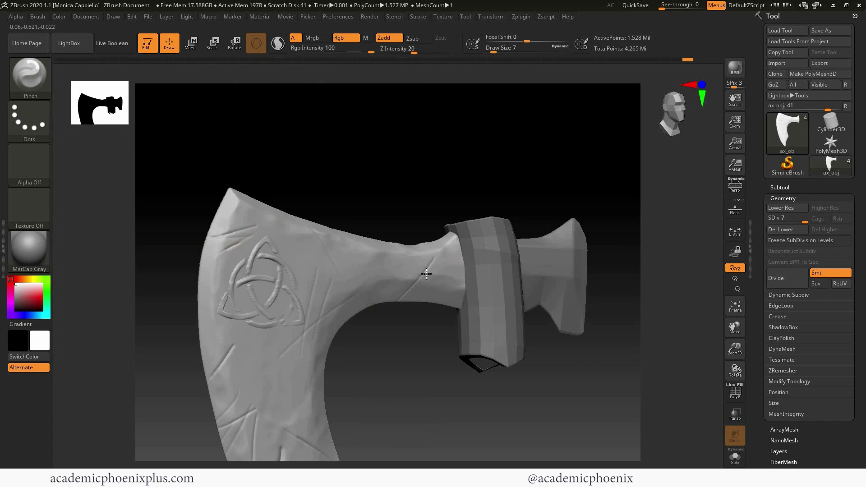
drag(428, 265, 439, 261)
drag(258, 222, 241, 231)
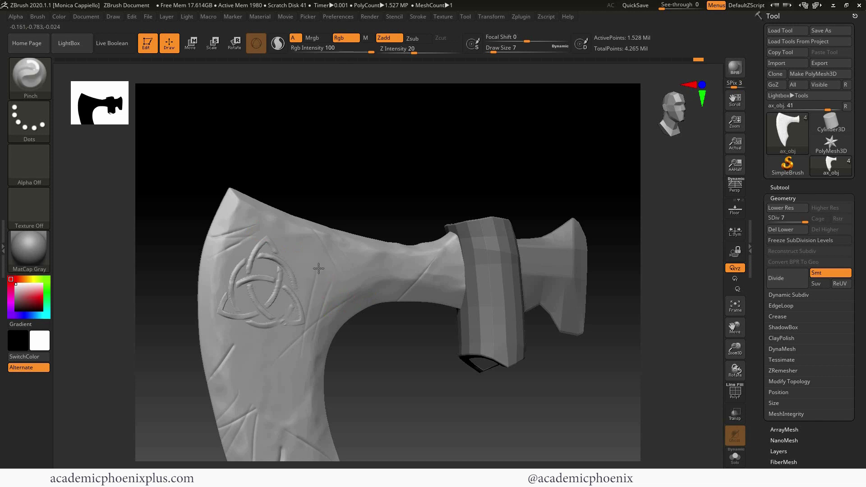
drag(213, 359, 222, 358)
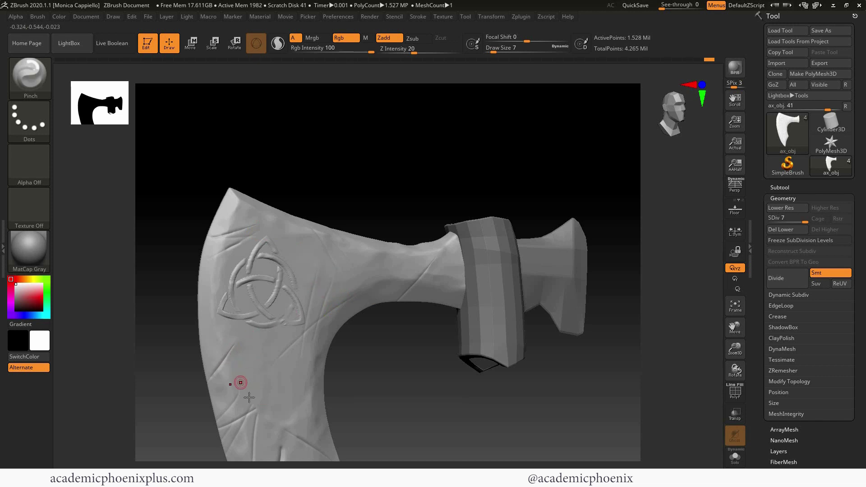
Pinch the long scratches on the lower part of the blade to tighten their grooves.
mouse_move(395, 391)
mouse_down()
mouse_move(406, 325)
mouse_move(289, 390)
mouse_up()
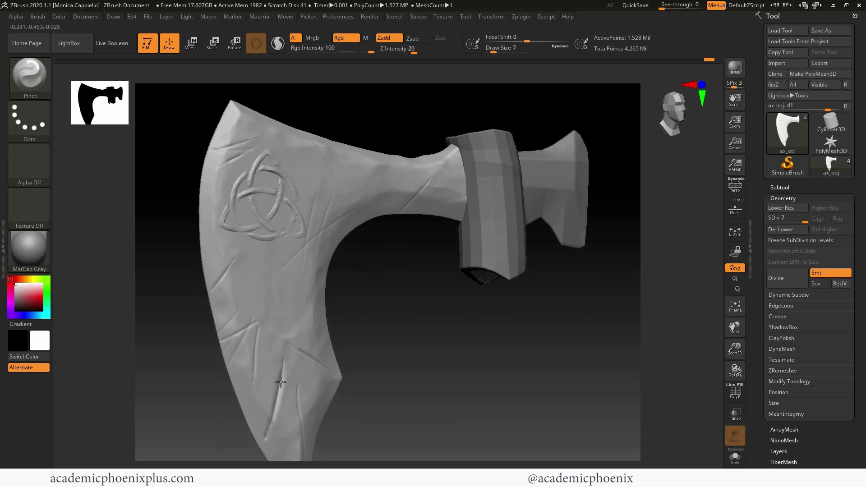
drag(271, 446, 268, 426)
drag(261, 345, 247, 327)
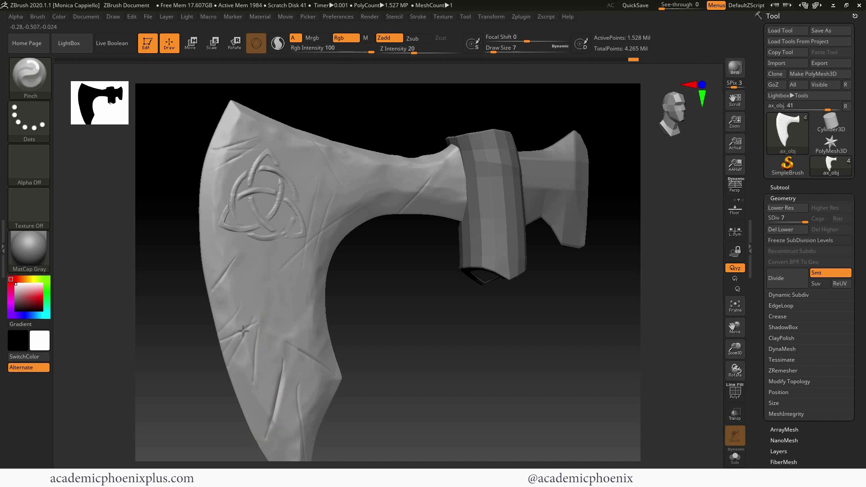
Select the ax_obj1 collar subtool and subdivide its geometry four times.
alt+drag(360, 325, 470, 353)
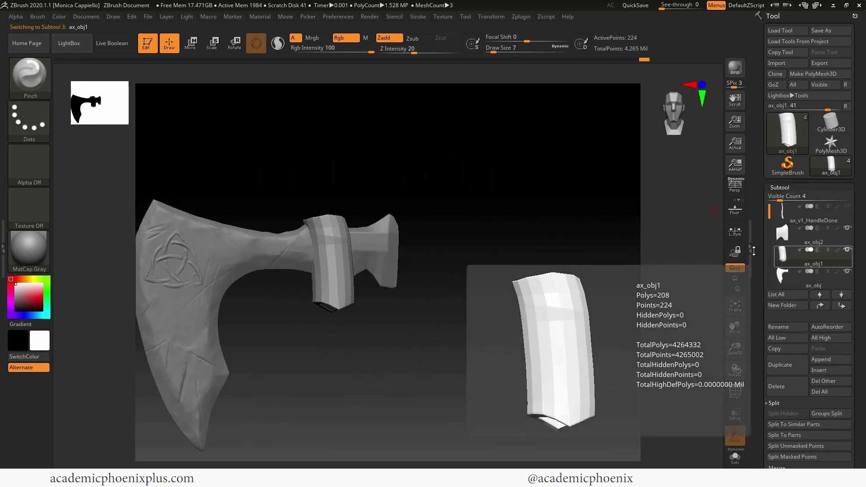
shift+drag(402, 316, 514, 294)
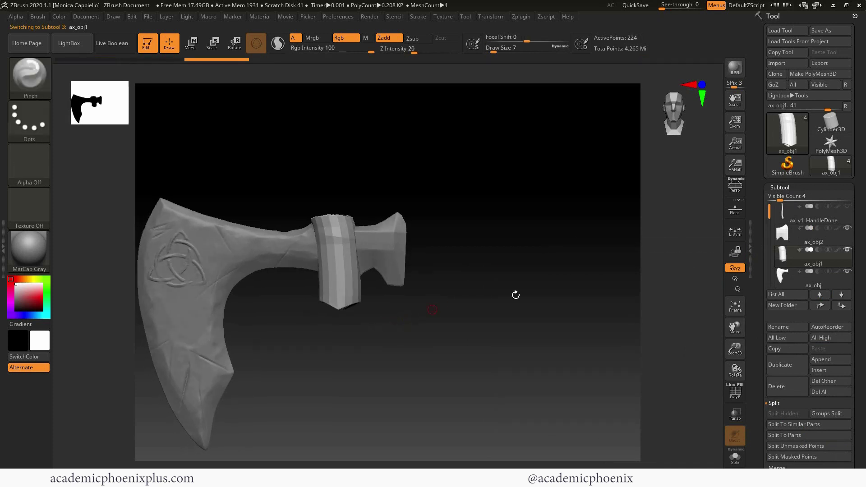
click(787, 338)
click(779, 187)
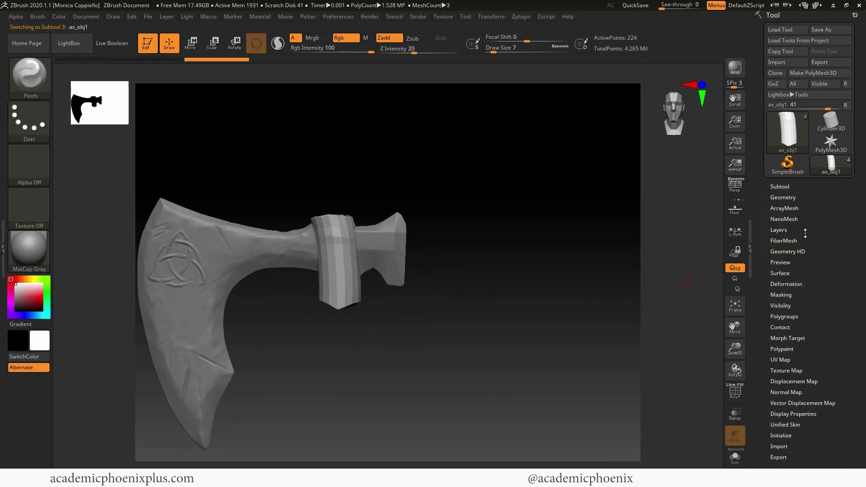
click(783, 198)
click(794, 281)
click(794, 281)
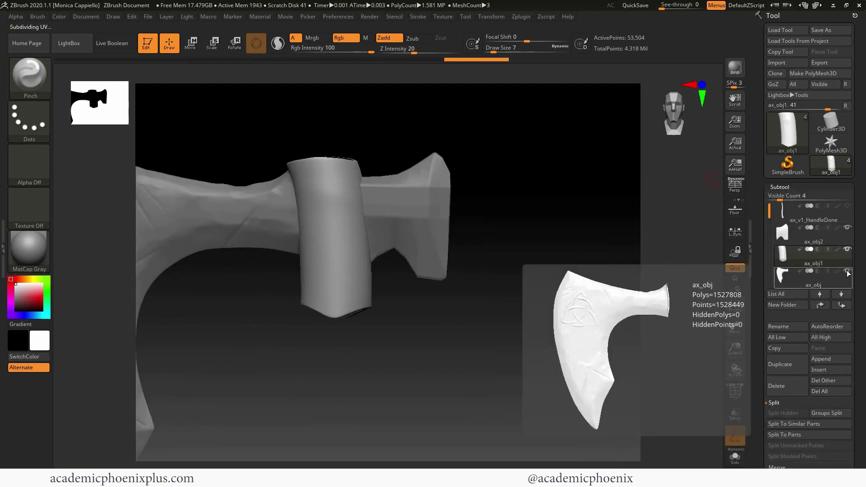
Hide the ax_obj blade and start flattening the upper collar with the TrimDynamic brush at draw size 18.
click(848, 272)
click(38, 85)
click(648, 298)
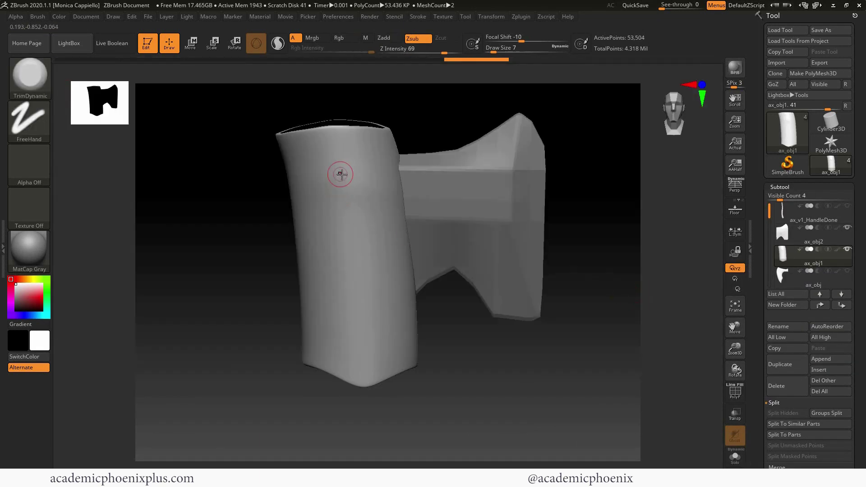
key(bracketright)
key(bracketright)
key(bracketright)
key(bracketright)
key(bracketright)
key(bracketright)
key(bracketright)
key(bracketright)
key(bracketright)
key(bracketright)
key(bracketright)
mouse_move(320, 182)
mouse_down()
mouse_move(336, 213)
mouse_move(382, 203)
mouse_up()
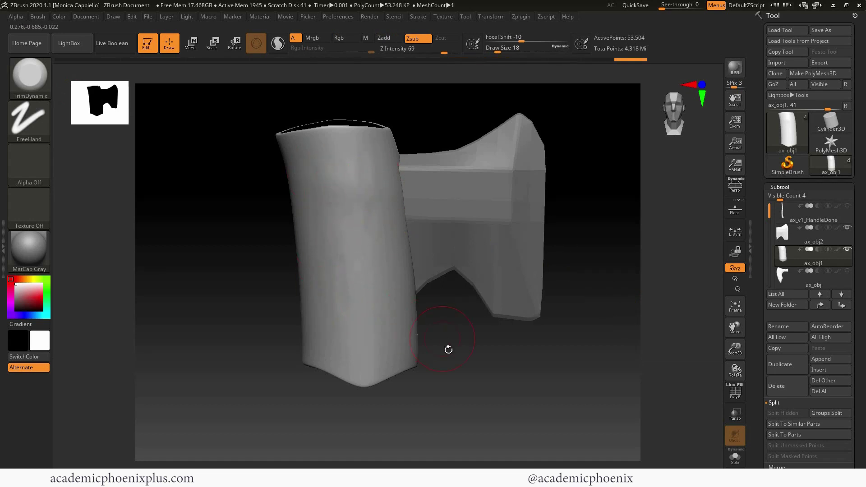
Trim uneven hammered facets along the collar's sides, rims and lower corner with TrimDynamic.
drag(449, 352, 499, 341)
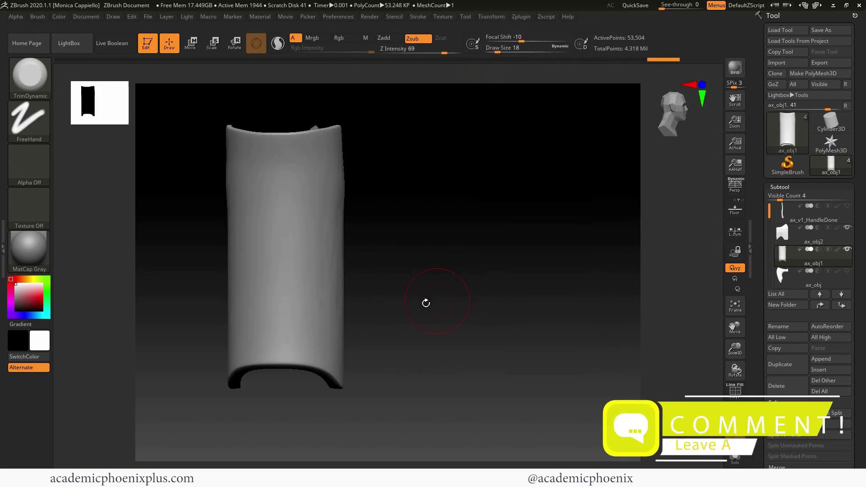
mouse_move(425, 302)
mouse_down()
mouse_move(321, 257)
mouse_move(342, 348)
mouse_move(289, 354)
mouse_up()
drag(431, 340, 412, 341)
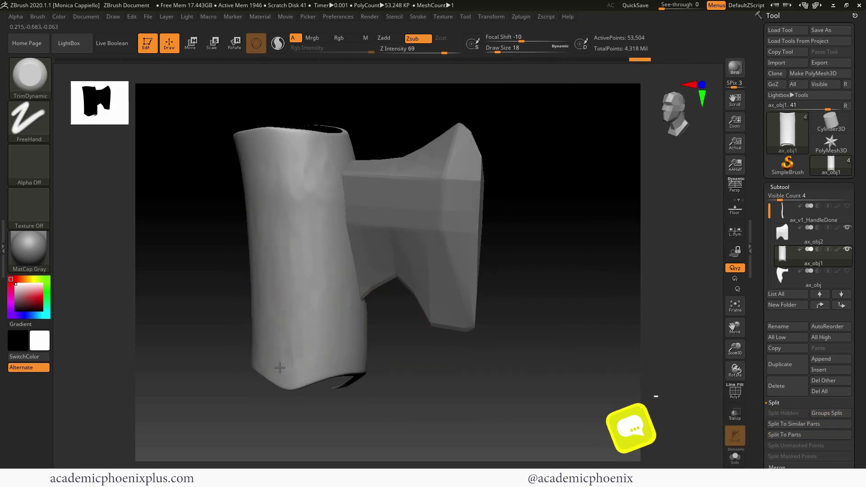
drag(279, 352, 417, 346)
drag(309, 371, 283, 384)
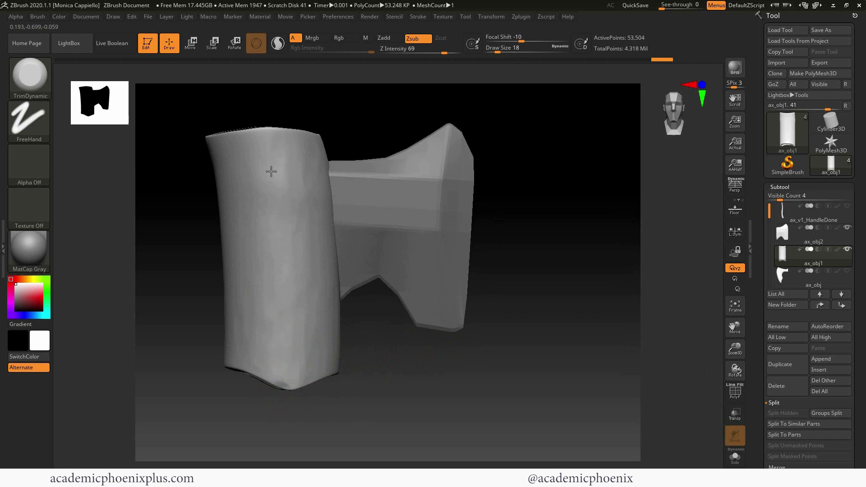
drag(549, 190, 472, 203)
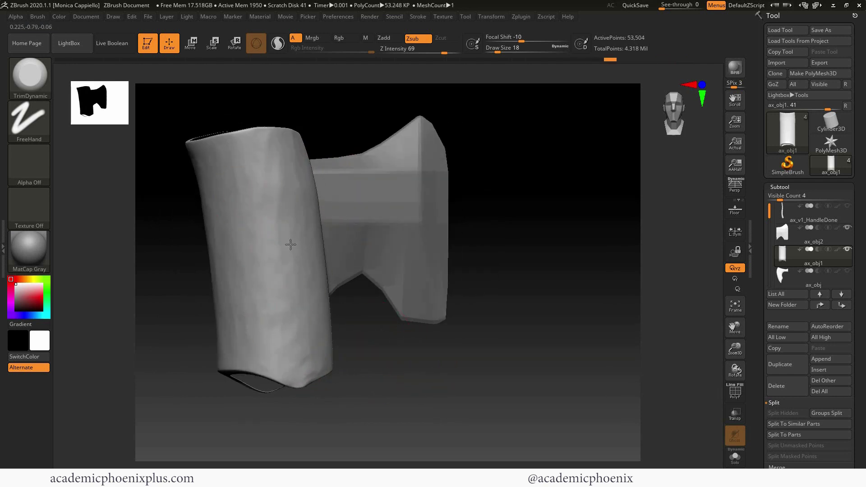
drag(549, 306, 537, 306)
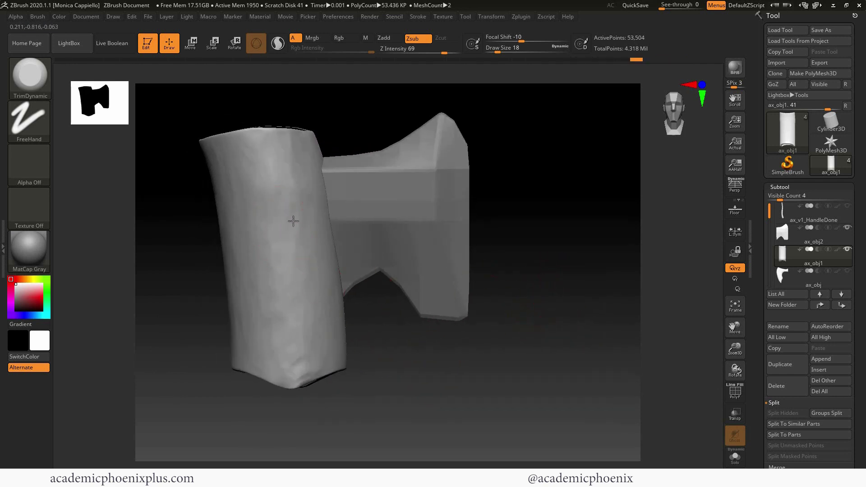
drag(515, 232, 522, 181)
Cut a diagonal scratch on the upper collar and short scratches near its lower rim with DamStandard at draw size 7.
click(45, 80)
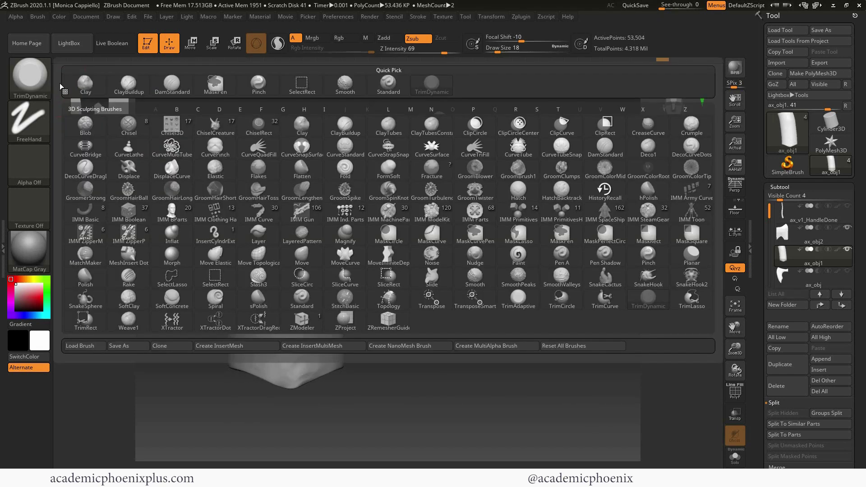
click(172, 83)
drag(303, 159, 241, 224)
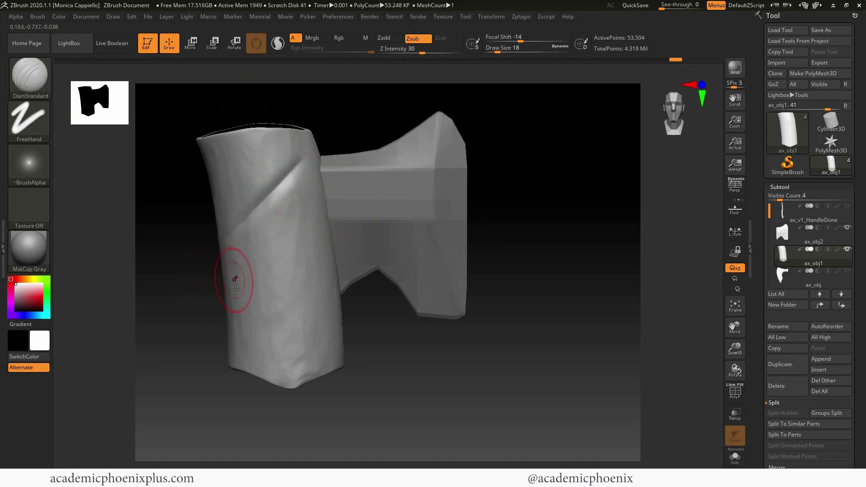
key(bracketleft)
key(bracketleft)
key(ctrl+z)
drag(289, 148, 228, 206)
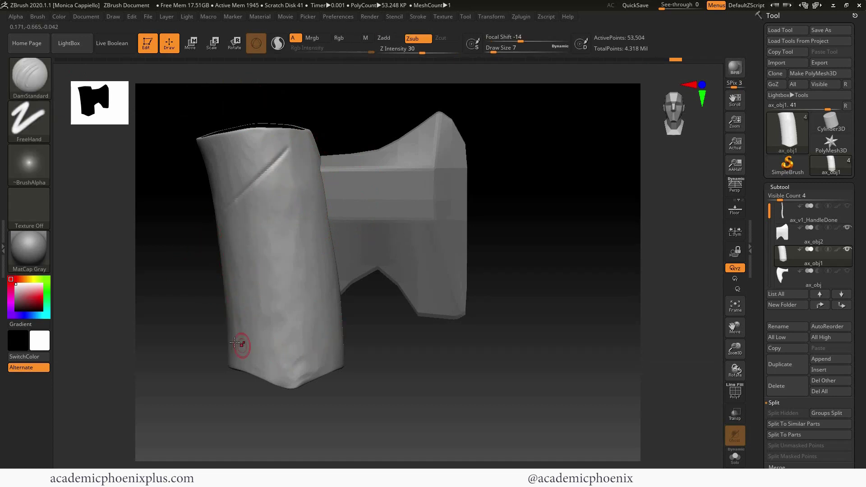
mouse_move(234, 342)
mouse_down()
mouse_move(296, 341)
mouse_move(296, 333)
mouse_up()
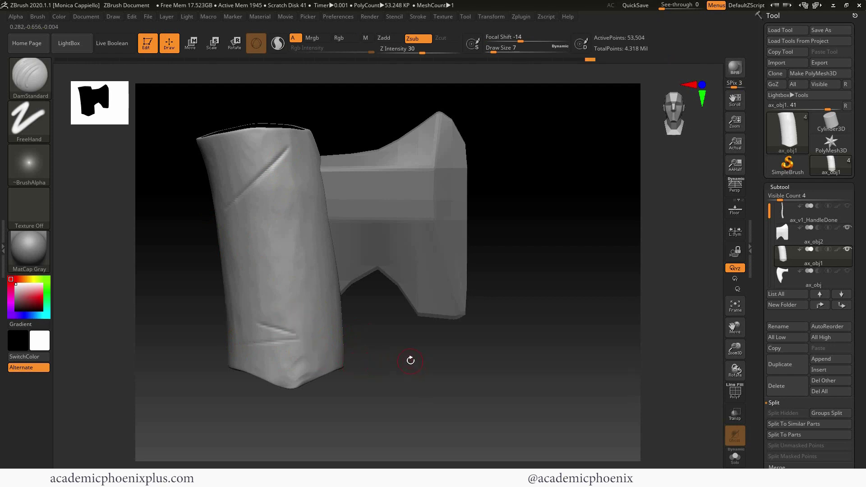
drag(547, 296, 543, 293)
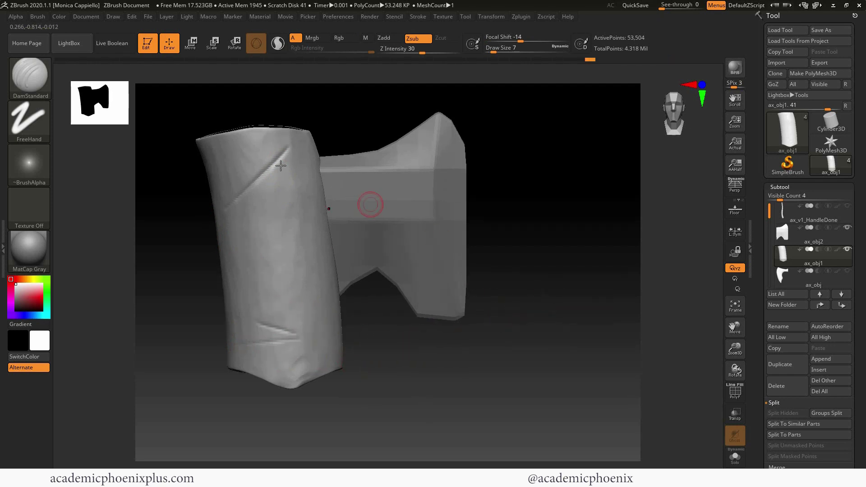
Try to stamp a raised disc on the collar's middle using the Standard brush with a DragRect stroke and Alpha 06.
click(36, 76)
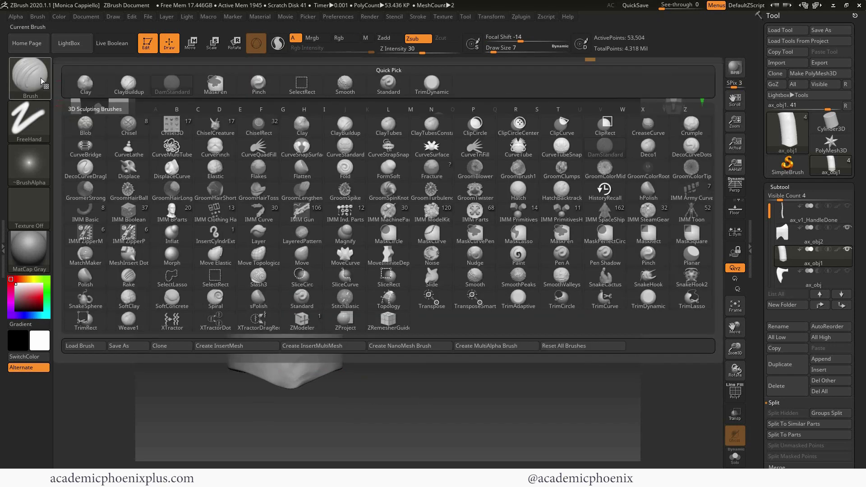
click(388, 84)
click(30, 162)
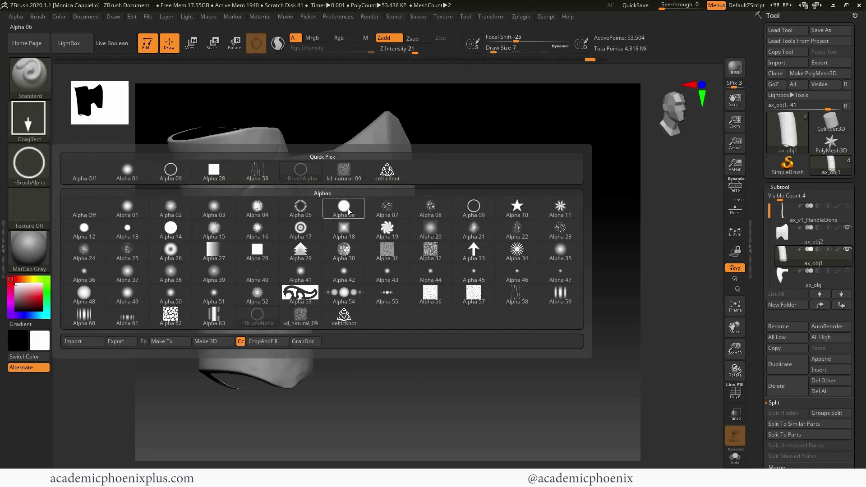
click(344, 207)
drag(260, 239, 306, 267)
shift+drag(324, 310, 320, 308)
key(ctrl+z)
drag(419, 51, 438, 51)
drag(251, 211, 292, 237)
key(ctrl+z)
mouse_move(522, 204)
mouse_down()
mouse_move(534, 203)
mouse_move(509, 203)
mouse_up()
key(ctrl+z)
Stamp a raised dome on the collar's middle using Alpha 48 at Z Intensity 48.
click(34, 169)
click(36, 174)
click(81, 292)
drag(270, 236, 293, 251)
drag(567, 220, 429, 218)
key(ctrl+z)
drag(428, 53, 434, 53)
drag(274, 237, 295, 242)
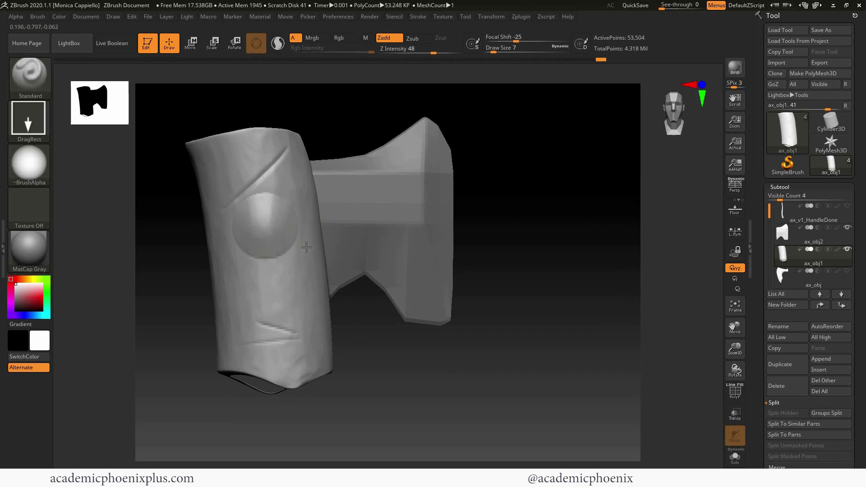
Try to flatten the collar's dome with the TrimDynamic brush and smooth the surface around it.
key(b)
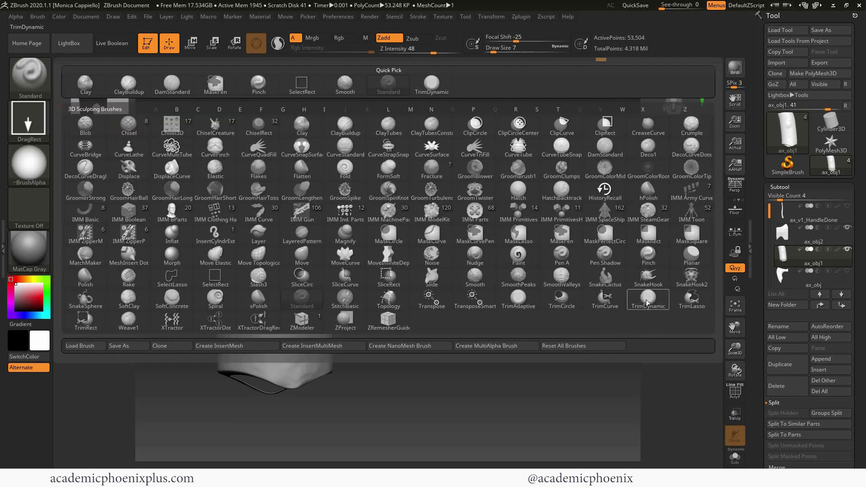
key(t)
key(d)
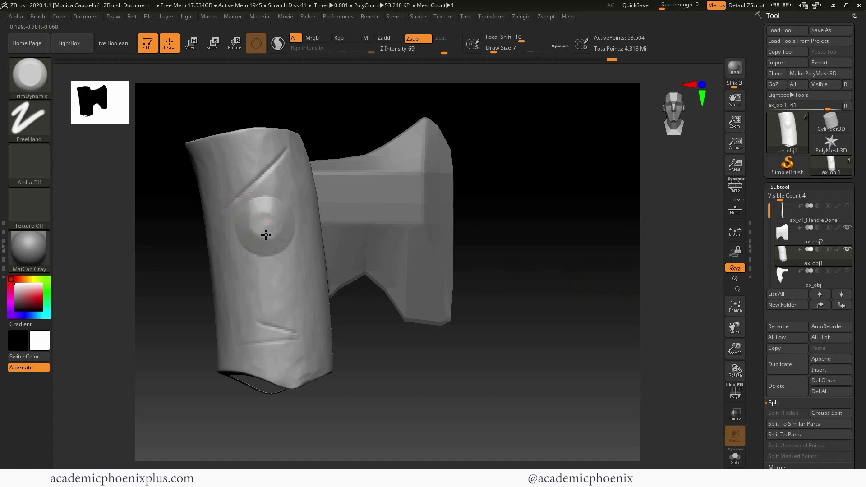
drag(258, 231, 286, 242)
shift+drag(298, 270, 282, 240)
drag(171, 166, 140, 153)
Stamp a round ring on the collar's middle using the Standard brush with Alpha 09 at draw size 30.
click(30, 78)
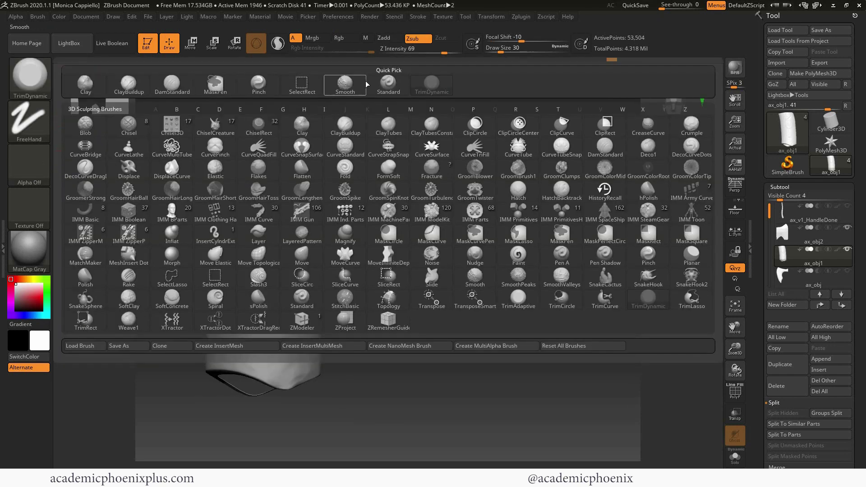
click(386, 85)
click(28, 163)
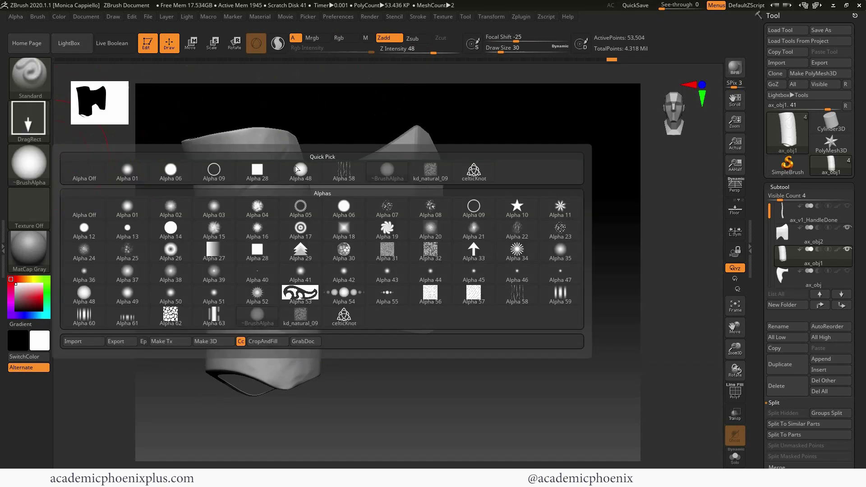
click(473, 206)
drag(262, 225, 301, 251)
key(ctrl+z)
drag(270, 225, 299, 250)
key(ctrl+z)
drag(262, 228, 302, 252)
drag(569, 226, 451, 238)
Select the ax_obj2 subtool at the back of the axe head and subdivide its geometry to level 6.
click(781, 235)
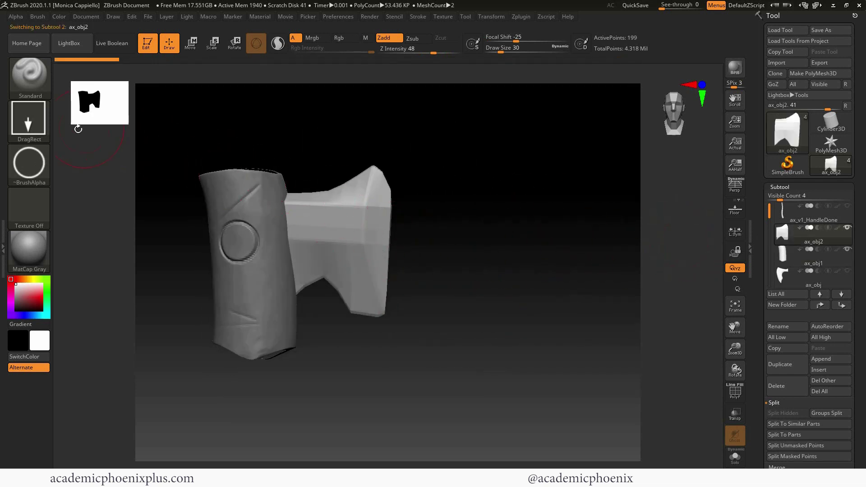
click(780, 187)
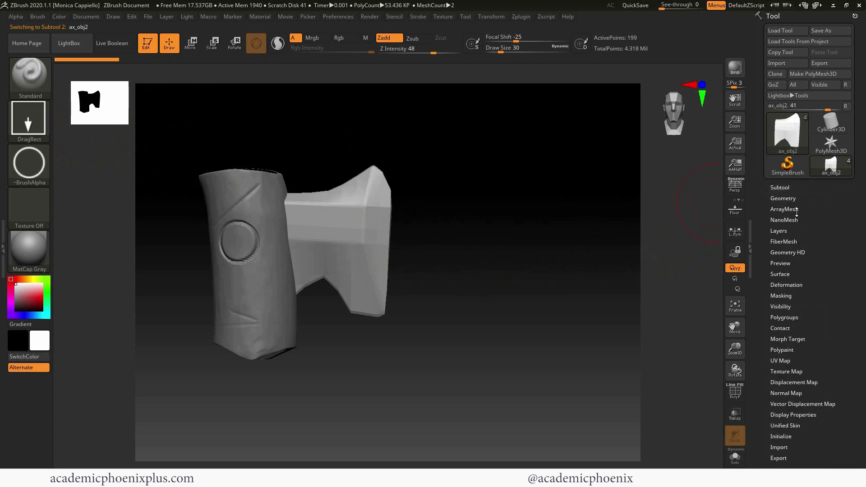
click(790, 198)
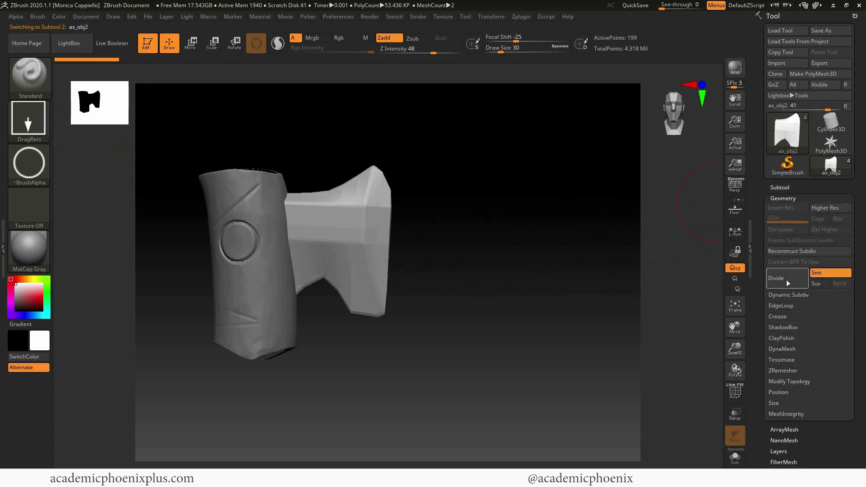
click(787, 279)
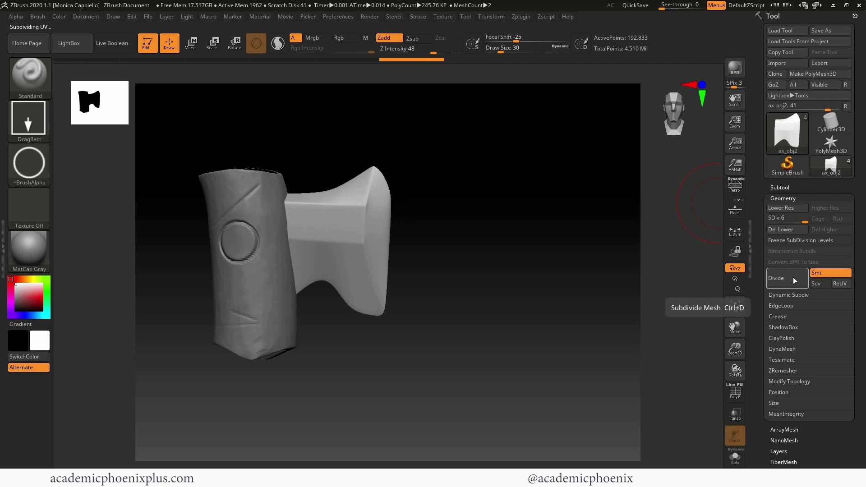
Return ax_obj2 to subdivision level 5 and start trimming its upper edges with the TrimDynamic brush.
click(39, 72)
click(609, 301)
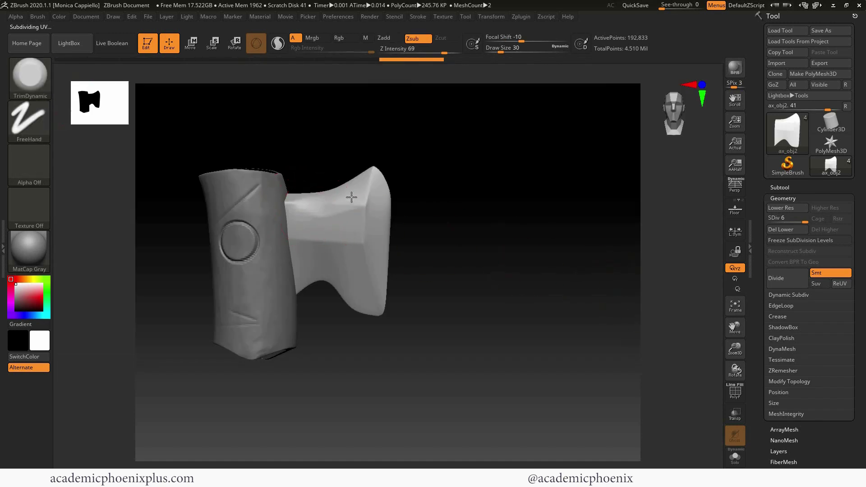
key(shift+d)
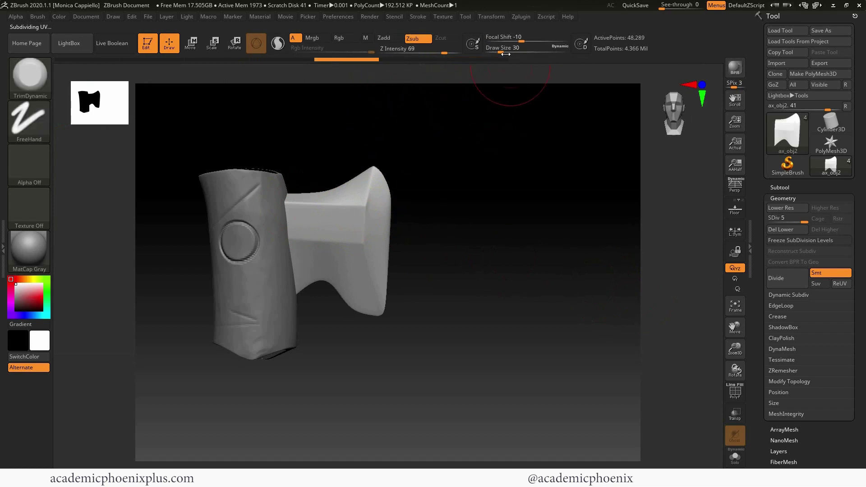
key(bracketleft)
key(bracketleft)
drag(315, 212, 311, 248)
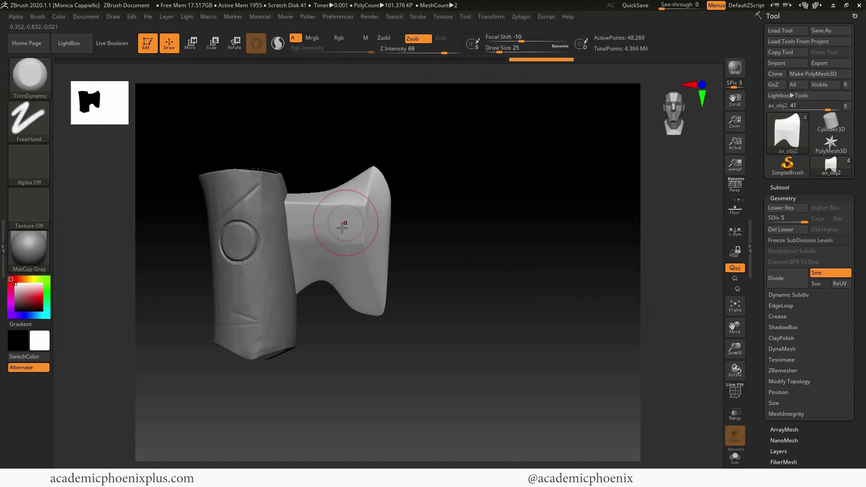
drag(343, 208, 343, 221)
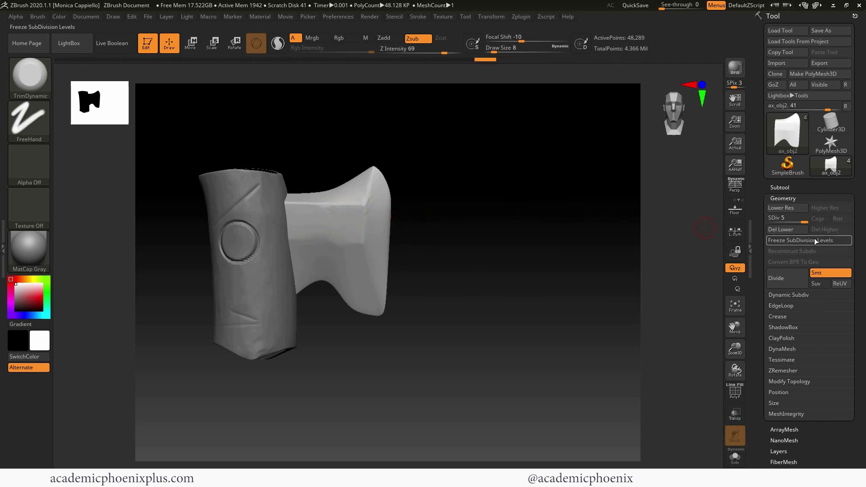
Subdivide ax_obj2 to level 6 and trim facets on its side with TrimDynamic at draw size 30 and Z Intensity 28.
click(789, 280)
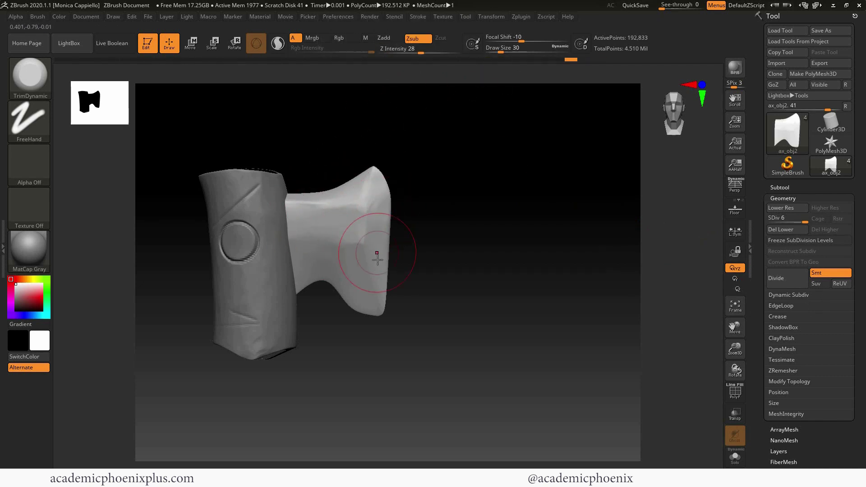
drag(441, 244, 368, 273)
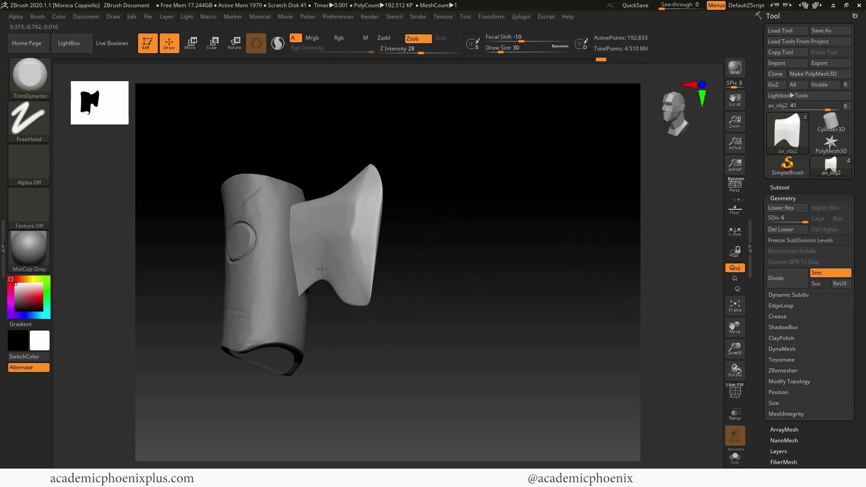
drag(406, 199, 428, 224)
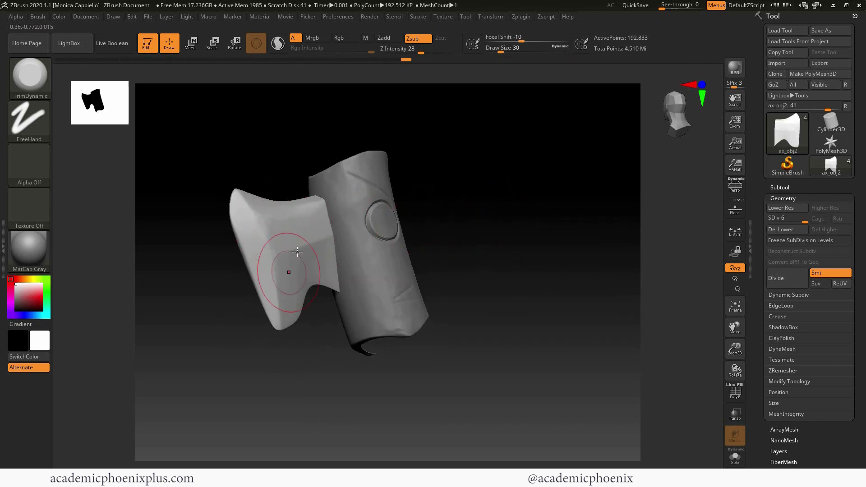
Trim uneven hammered facets across the opposite side, lower tip and outer edge of ax_obj2 with TrimDynamic.
drag(292, 326, 295, 333)
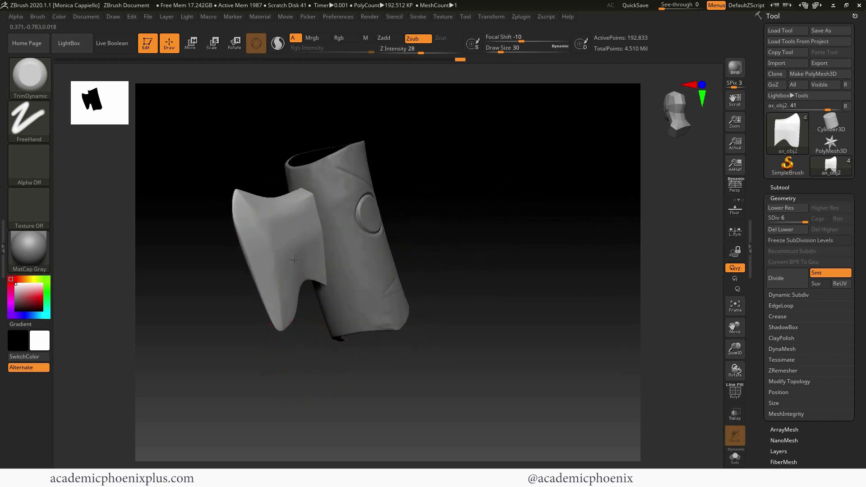
drag(468, 226, 397, 219)
drag(280, 213, 368, 232)
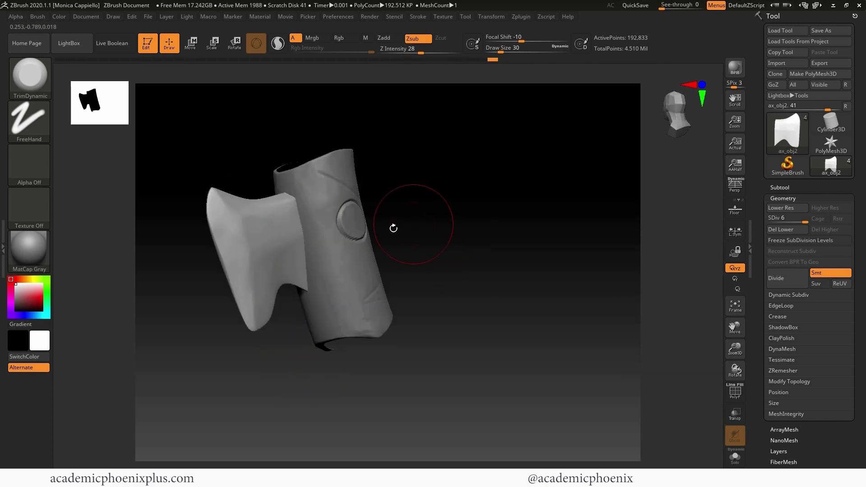
mouse_move(293, 209)
mouse_down()
mouse_move(269, 218)
mouse_move(240, 250)
mouse_move(274, 275)
mouse_up()
mouse_move(433, 216)
mouse_down()
mouse_move(505, 213)
mouse_move(494, 225)
mouse_up()
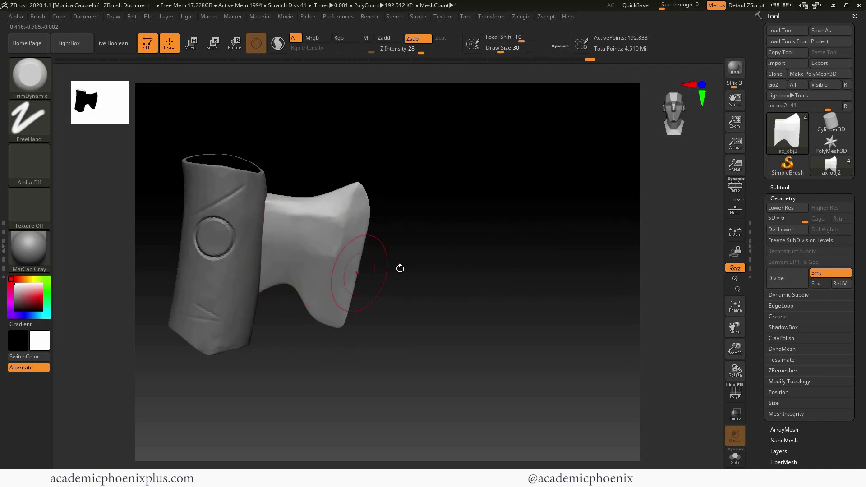
drag(418, 265, 416, 197)
drag(526, 246, 544, 270)
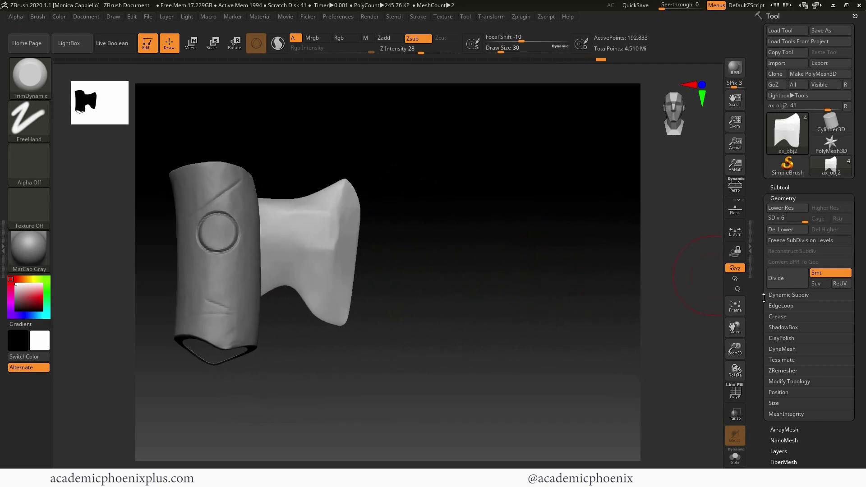
Subdivide ax_obj2 to level 7 and trim smaller facets on both sides with TrimDynamic at draw size 14.
click(785, 278)
drag(373, 188, 348, 197)
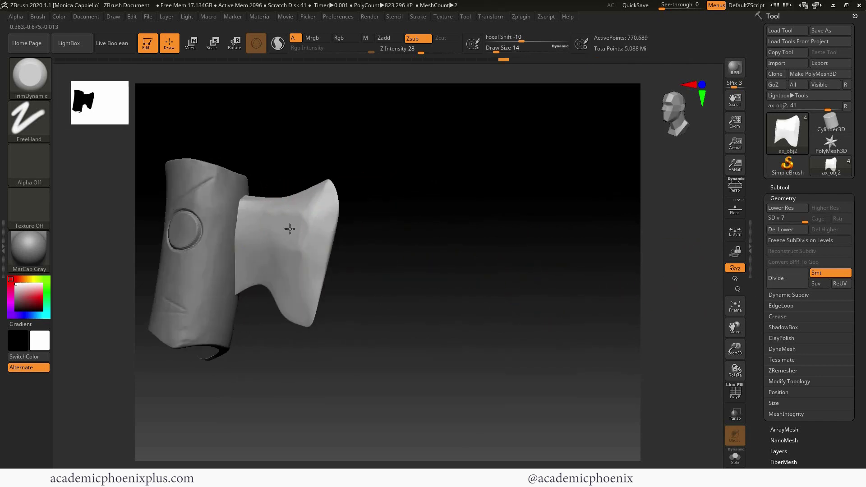
right_drag(263, 245, 324, 253)
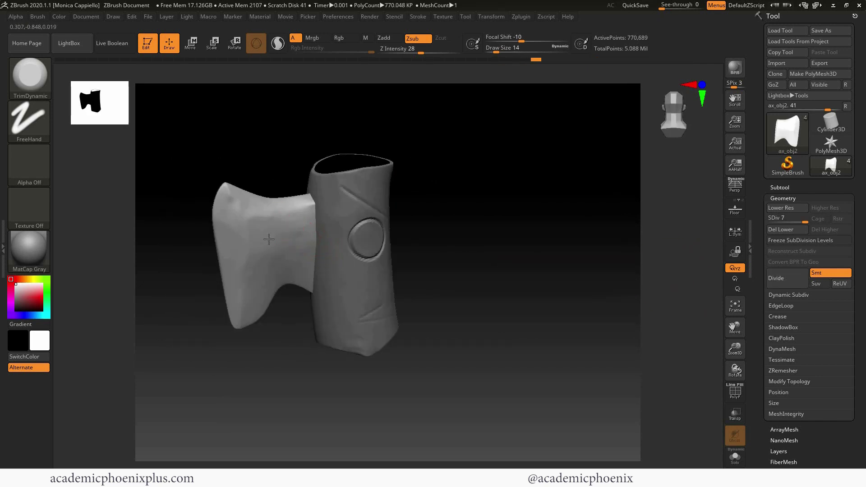
drag(241, 189, 252, 236)
mouse_move(447, 196)
mouse_down()
mouse_move(494, 180)
mouse_move(451, 198)
mouse_up()
Cut a long diagonal scratch and a short lower scratch into ax_obj2 with DamStandard at draw size 8, raising Z Intensity to 33.
drag(297, 251, 351, 288)
drag(406, 280, 532, 253)
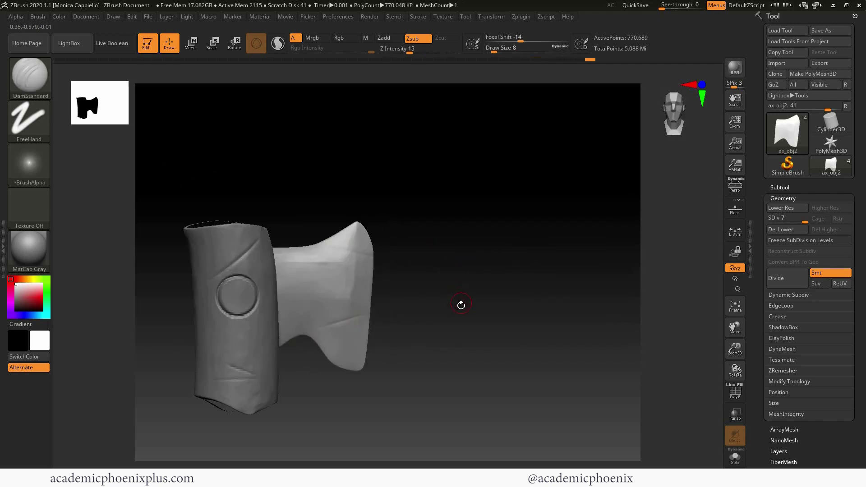
right_drag(460, 304, 433, 292)
key(ctrl+z)
click(423, 51)
drag(323, 248, 276, 306)
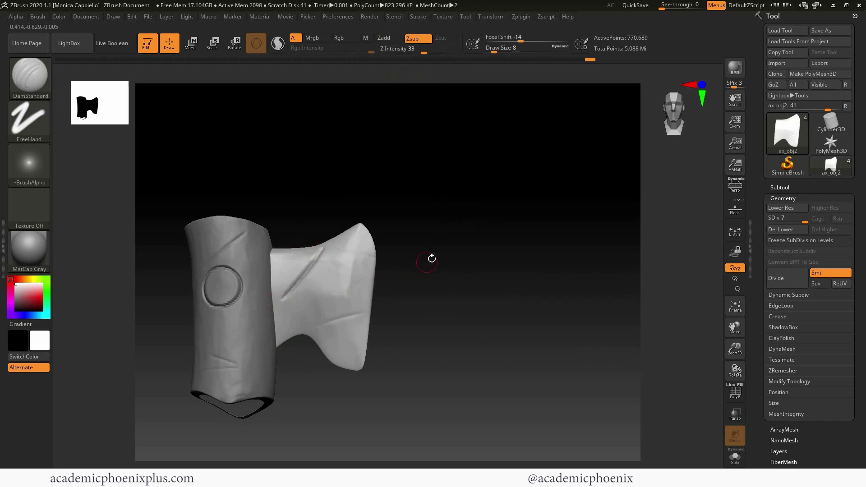
Show the ax_v1_HandleDone handle and ax_obj blade subtools again and inspect the complete axe.
right_drag(429, 257, 383, 224)
click(780, 187)
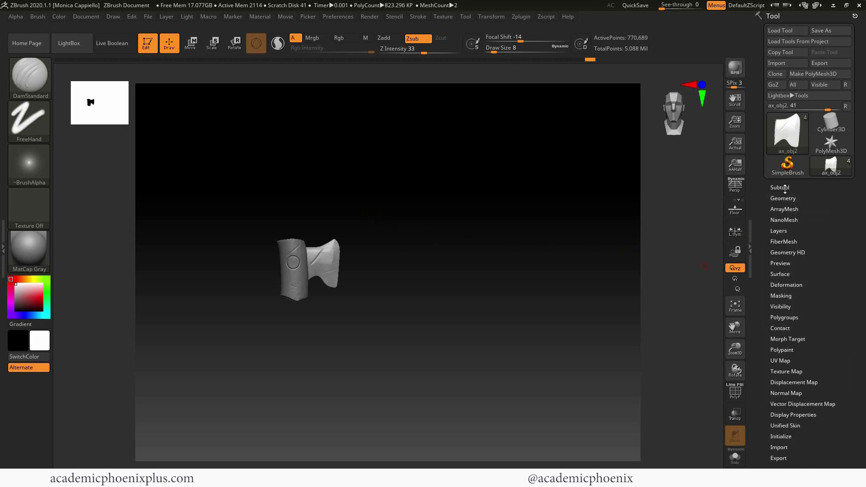
click(848, 207)
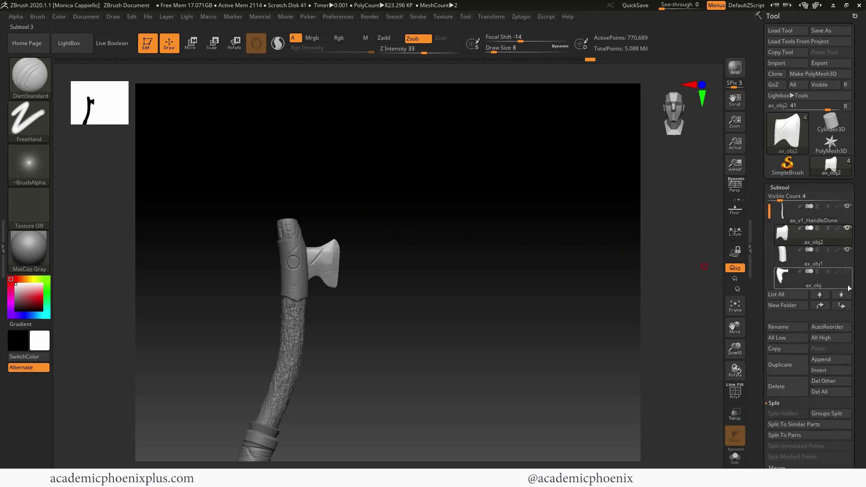
click(847, 271)
ctrl+right_drag(354, 253, 437, 265)
ctrl+right_drag(462, 297, 496, 278)
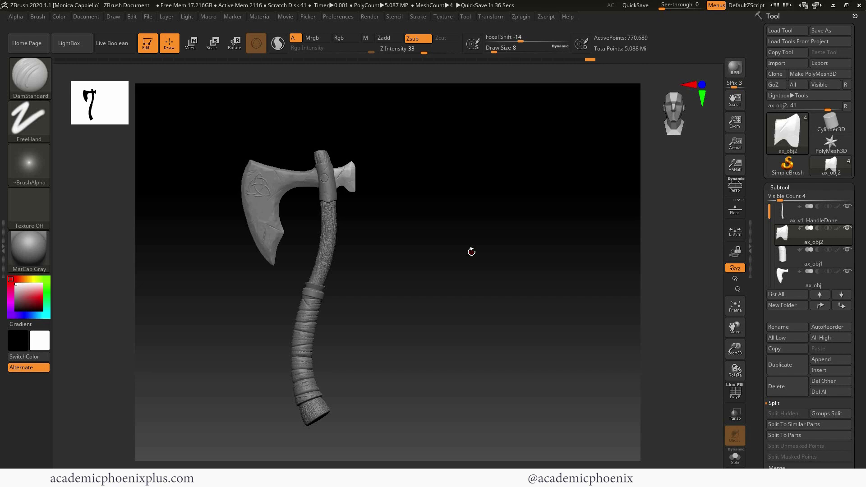
Save the complete axe as a ZTool named ax_HiPoly in the assets folder.
click(829, 31)
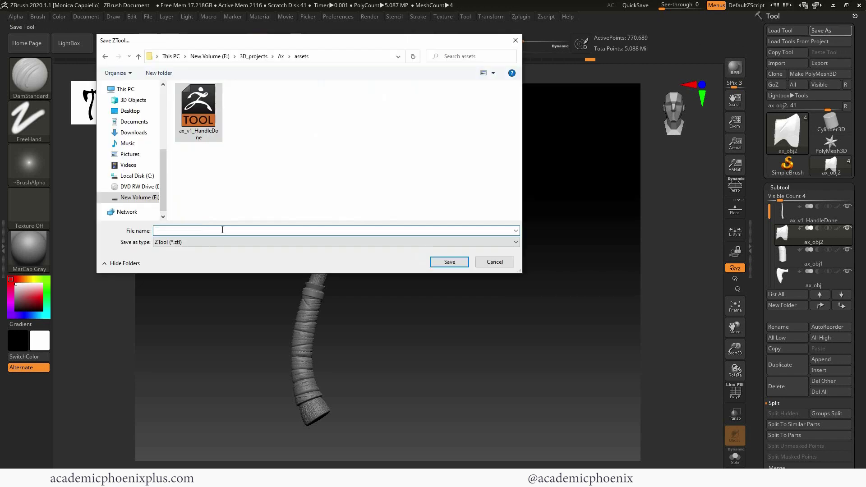
key(BackSpace)
key(BackSpace)
text(HiPoly)
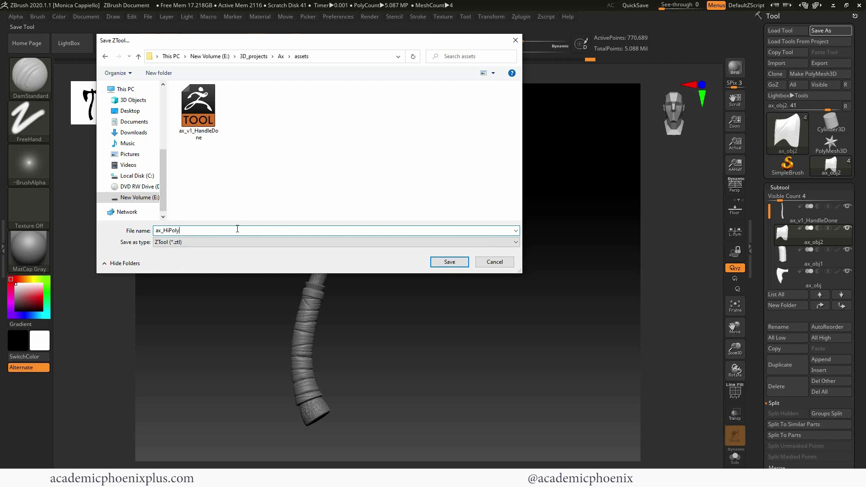
key(Return)
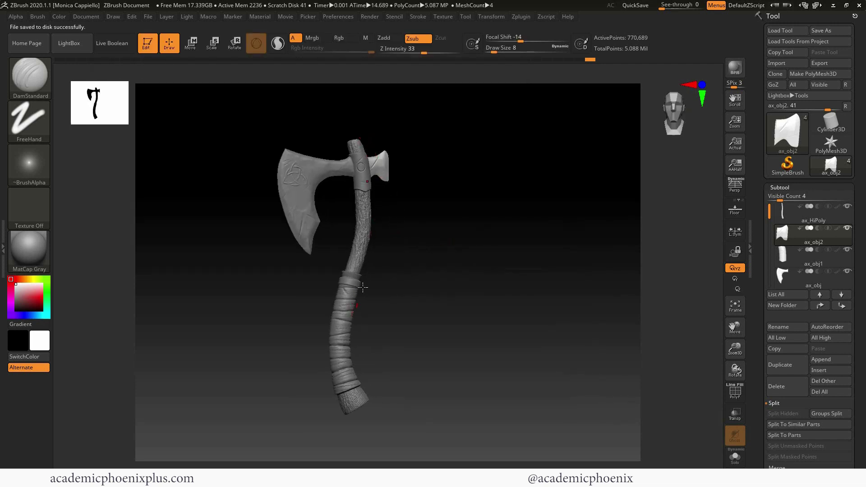
Export the mesh in OBJ format to the assets folder under the name ax_HiPoly.
drag(498, 197, 557, 213)
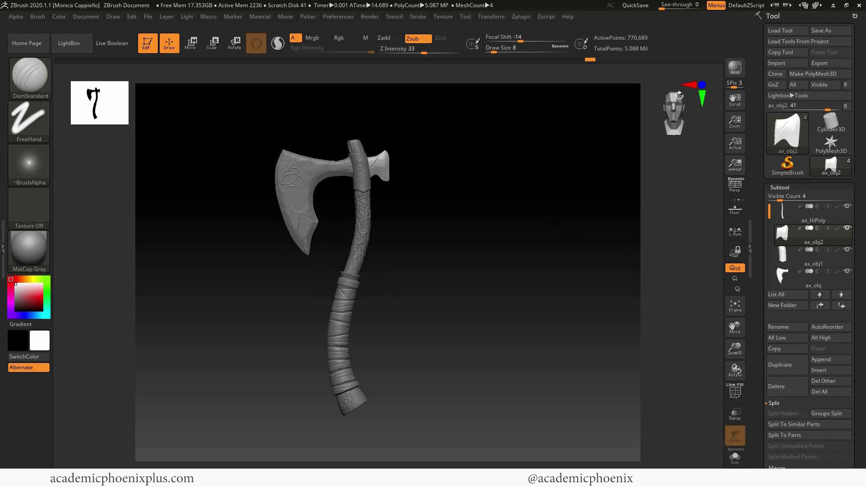
click(832, 64)
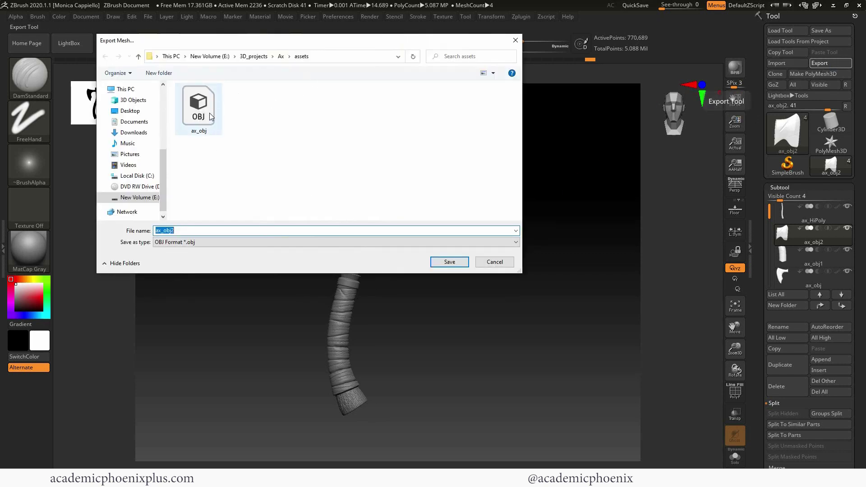
click(198, 228)
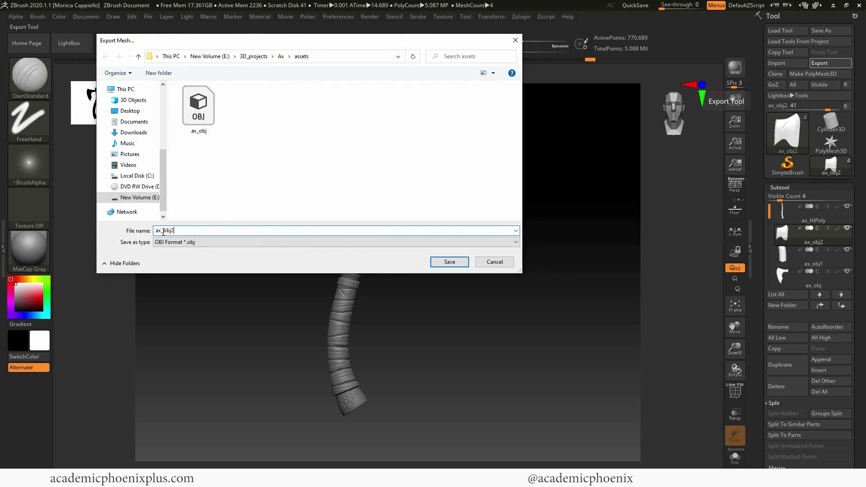
text(_H)
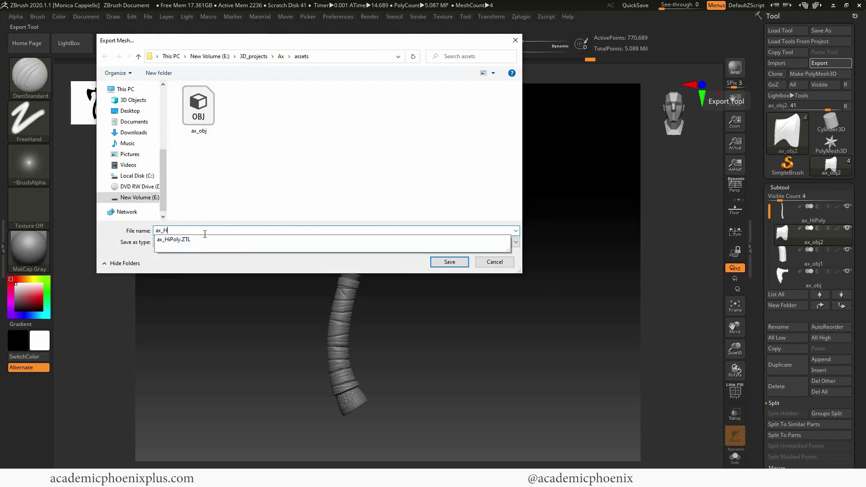
text(iPol)
click(449, 265)
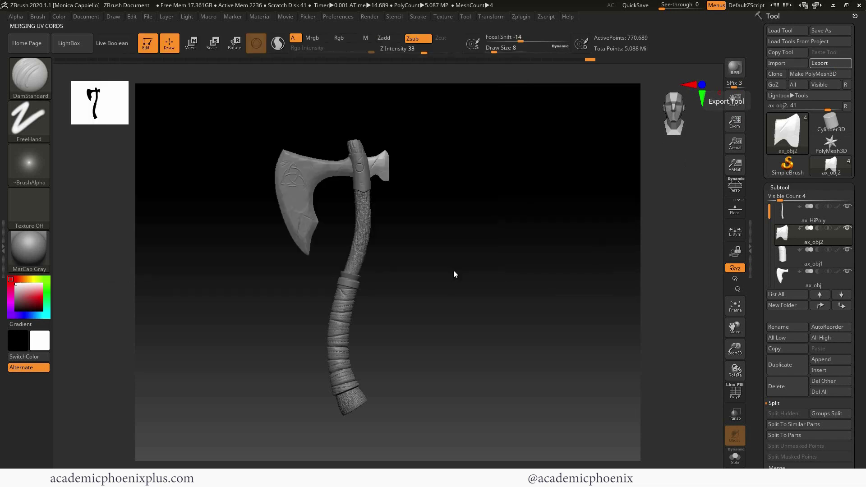